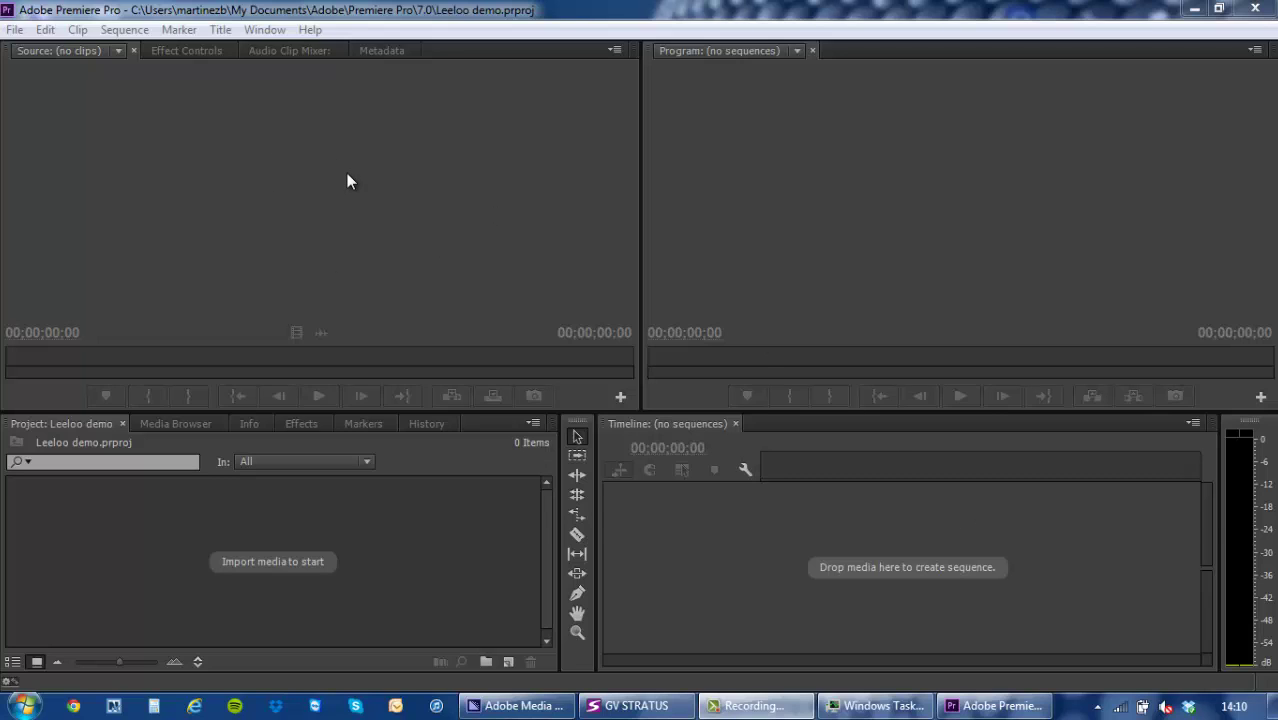
Open the GV STRATUS extension panel and log on with the account password.
left_click(262, 31)
mouse_move(268, 50)
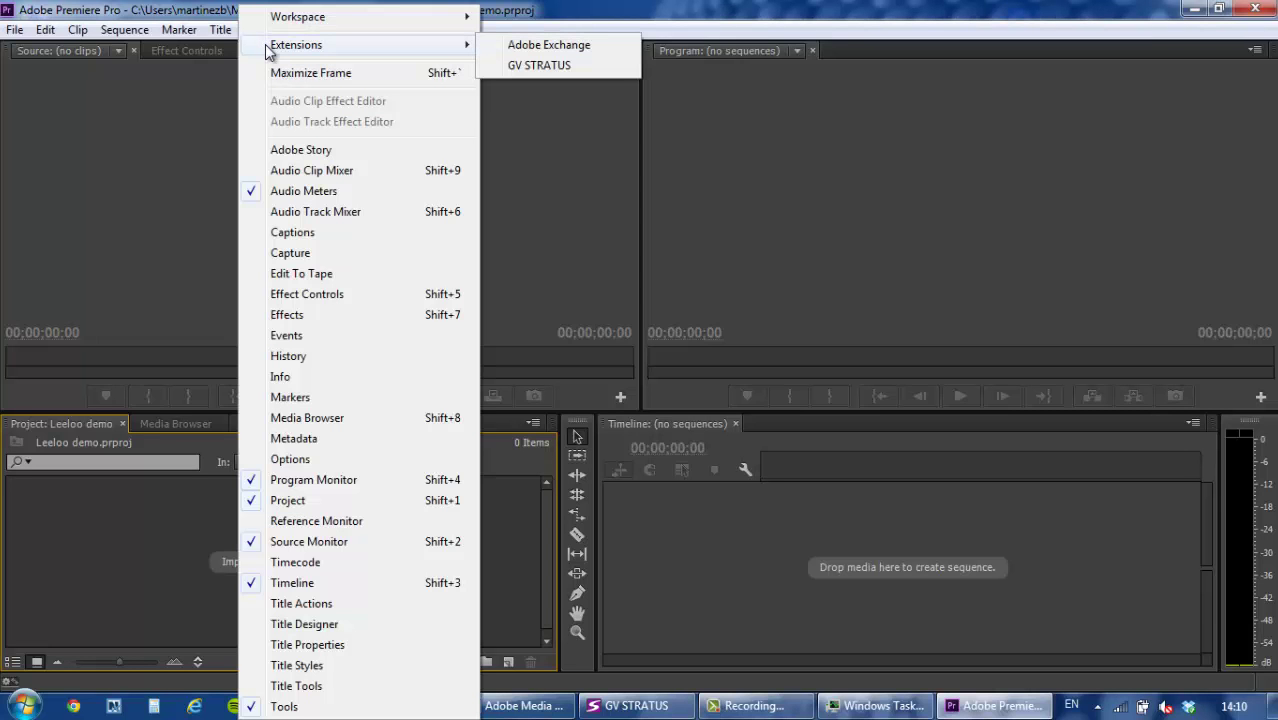
left_click(505, 64)
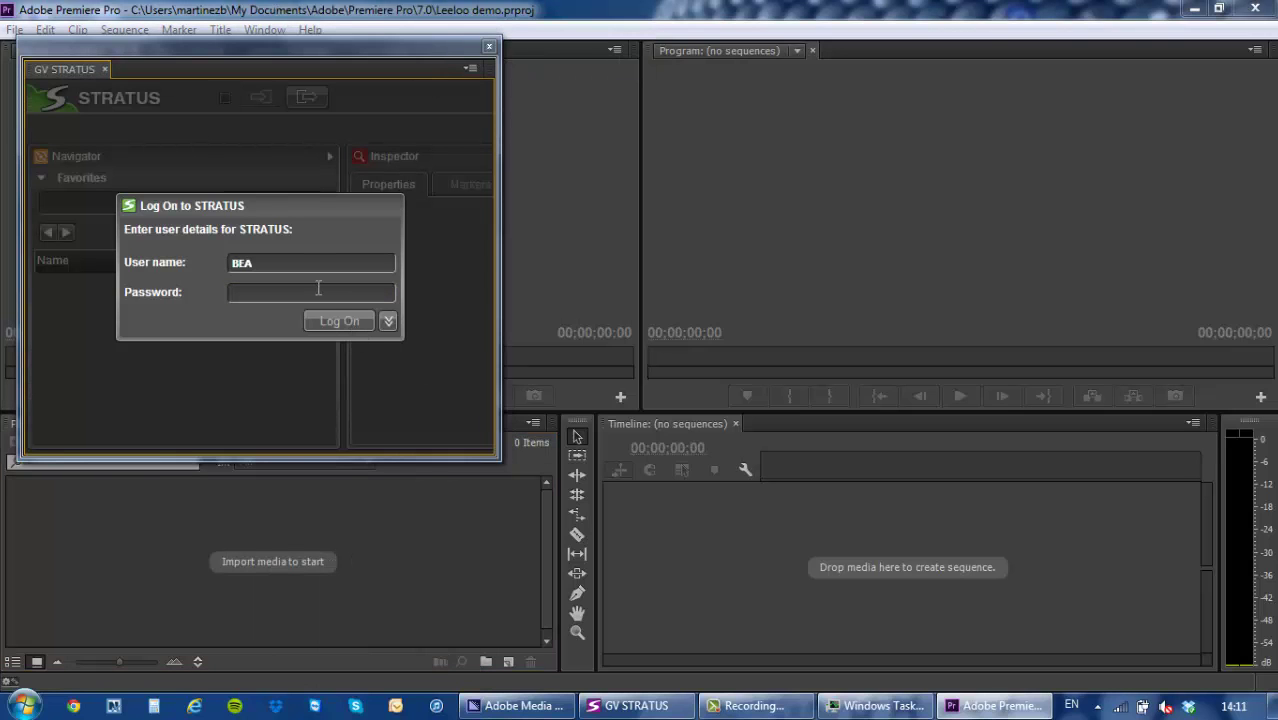
left_click(318, 289)
key("Return")
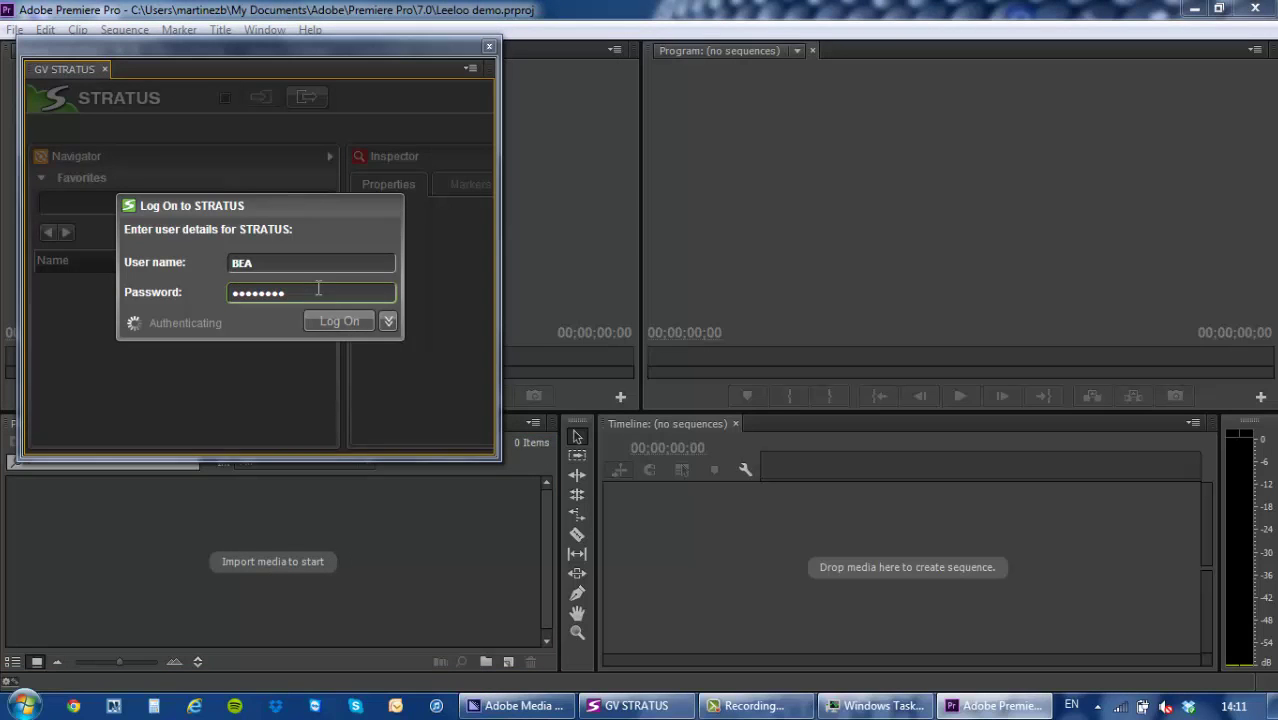
Enlarge the STRATUS panel and browse into FSM1, then the PROMOS folder.
left_click_drag(502, 464, 972, 552)
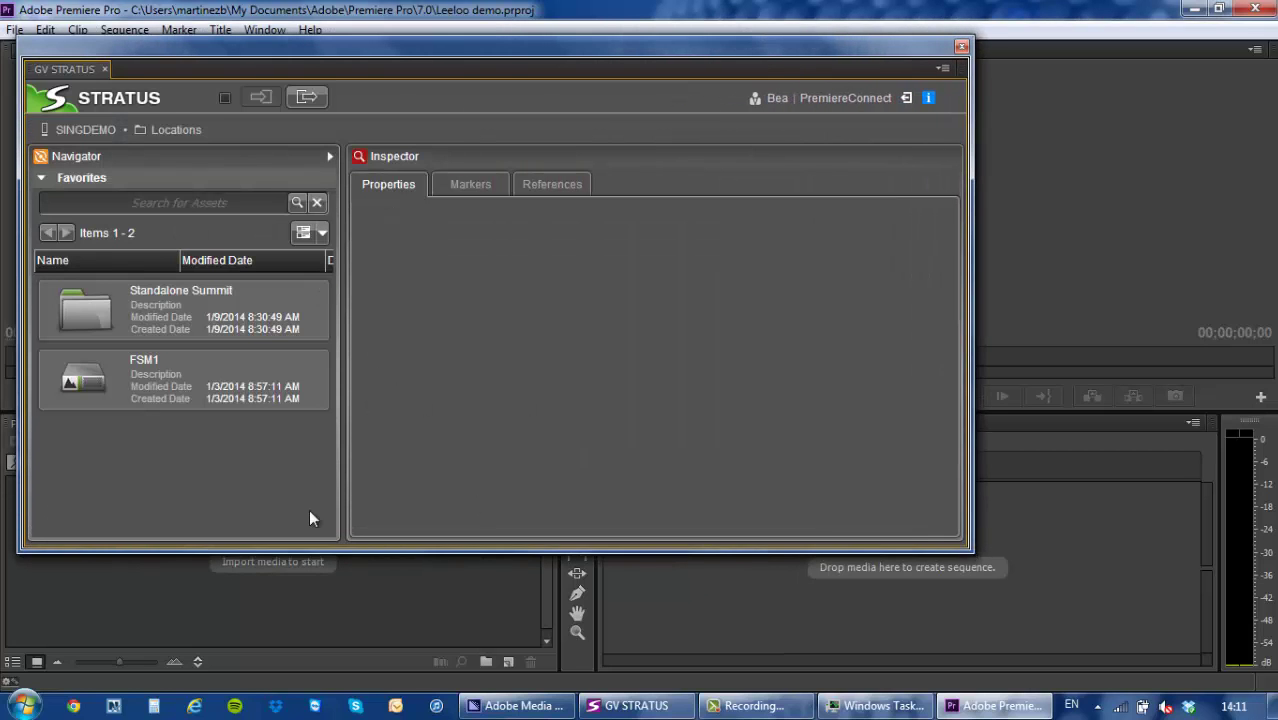
double_click(163, 370)
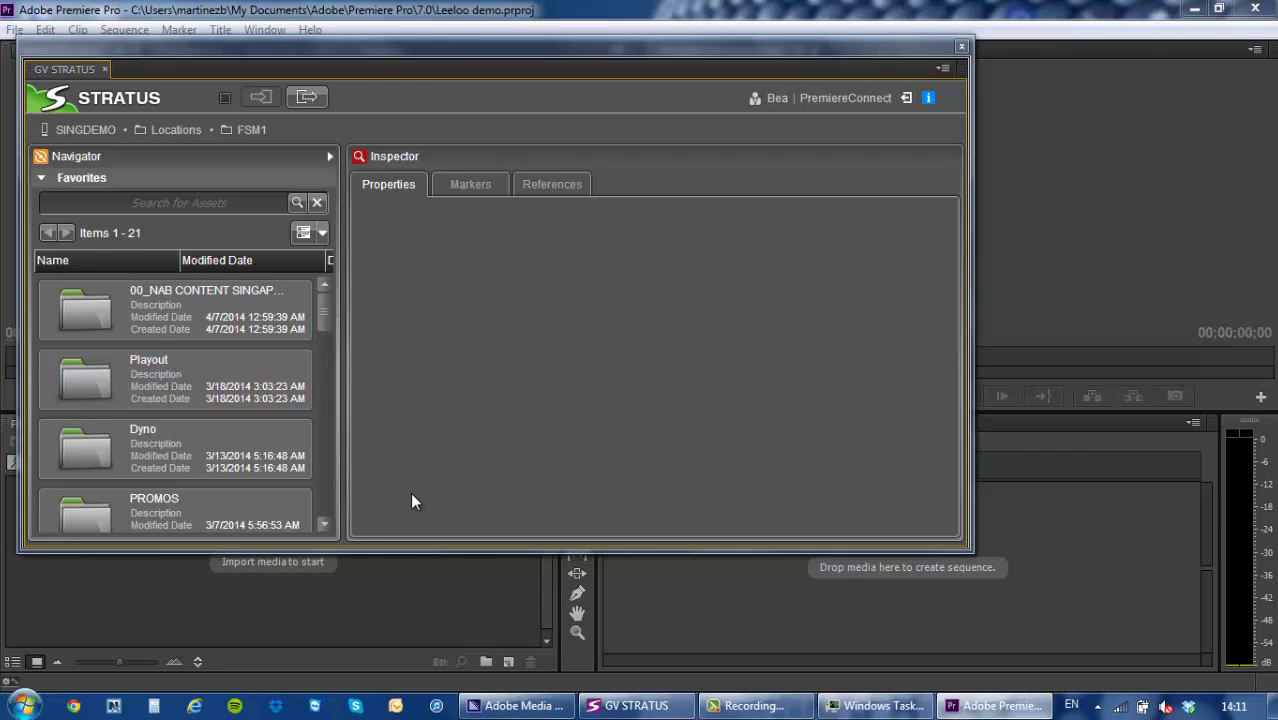
left_click_drag(320, 317, 321, 325)
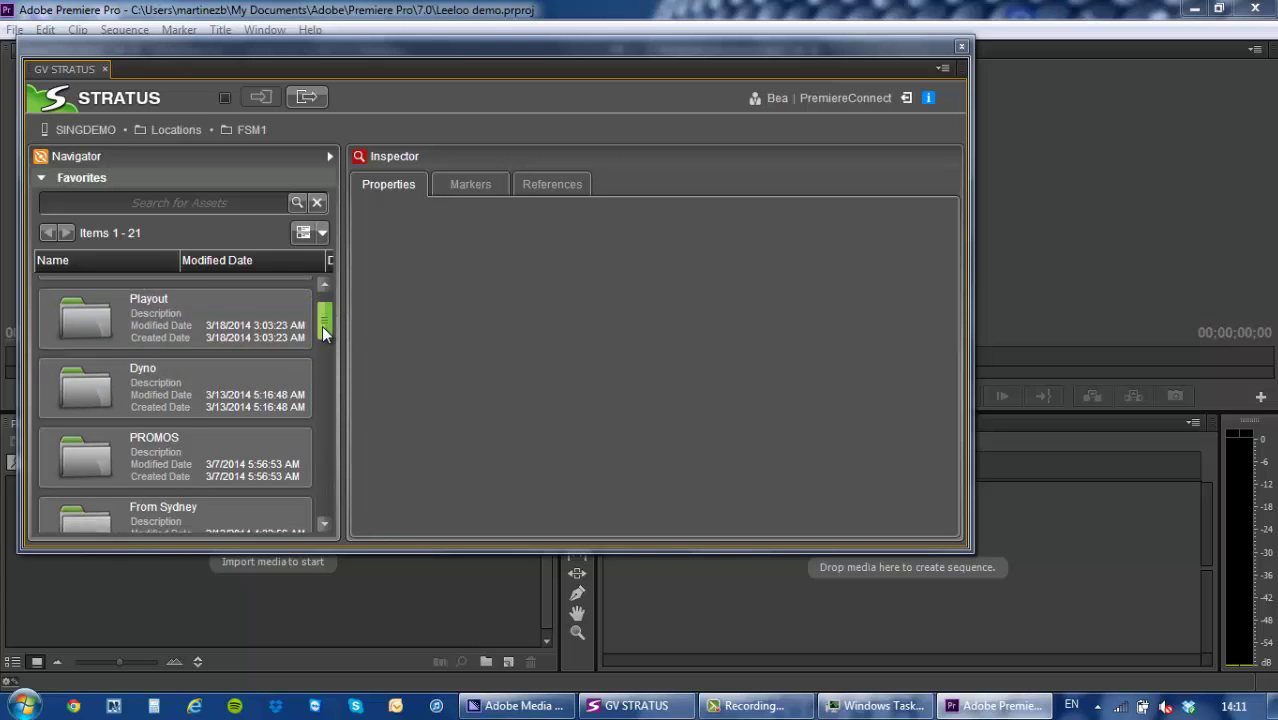
double_click(172, 448)
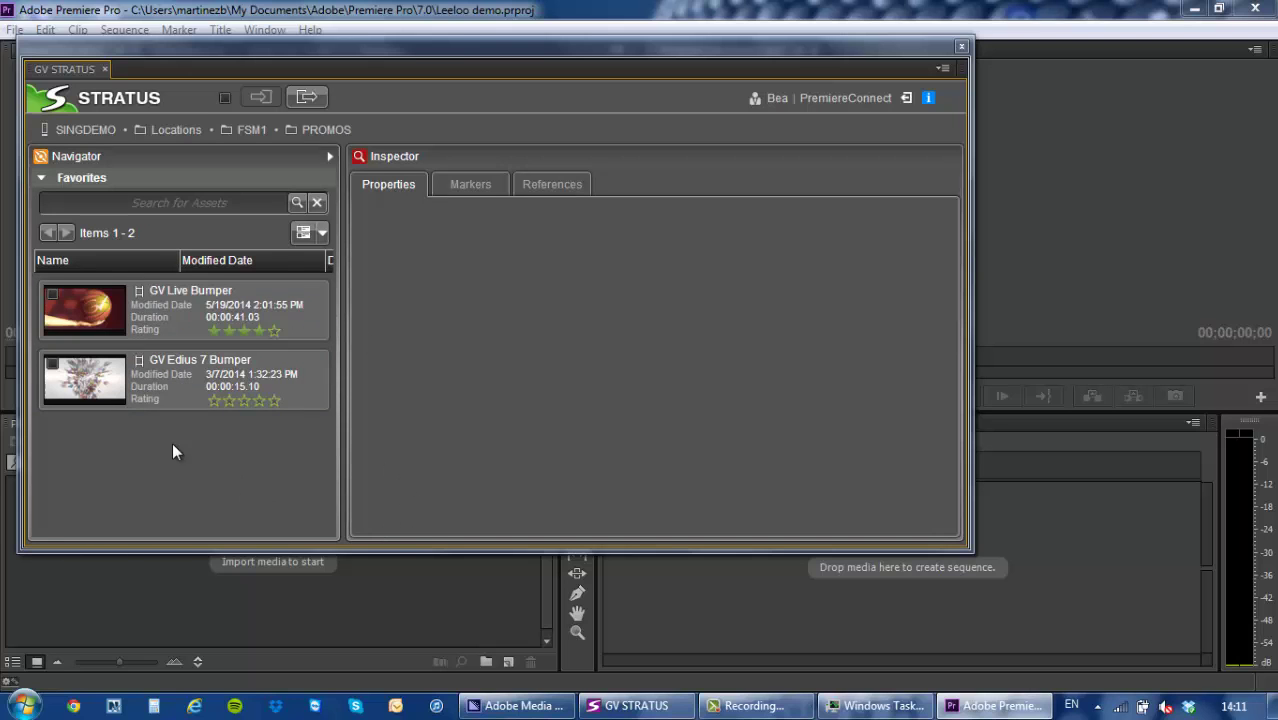
Select the GV Live Bumper clip and set its REPORTER property to the first listed name.
left_click(220, 310)
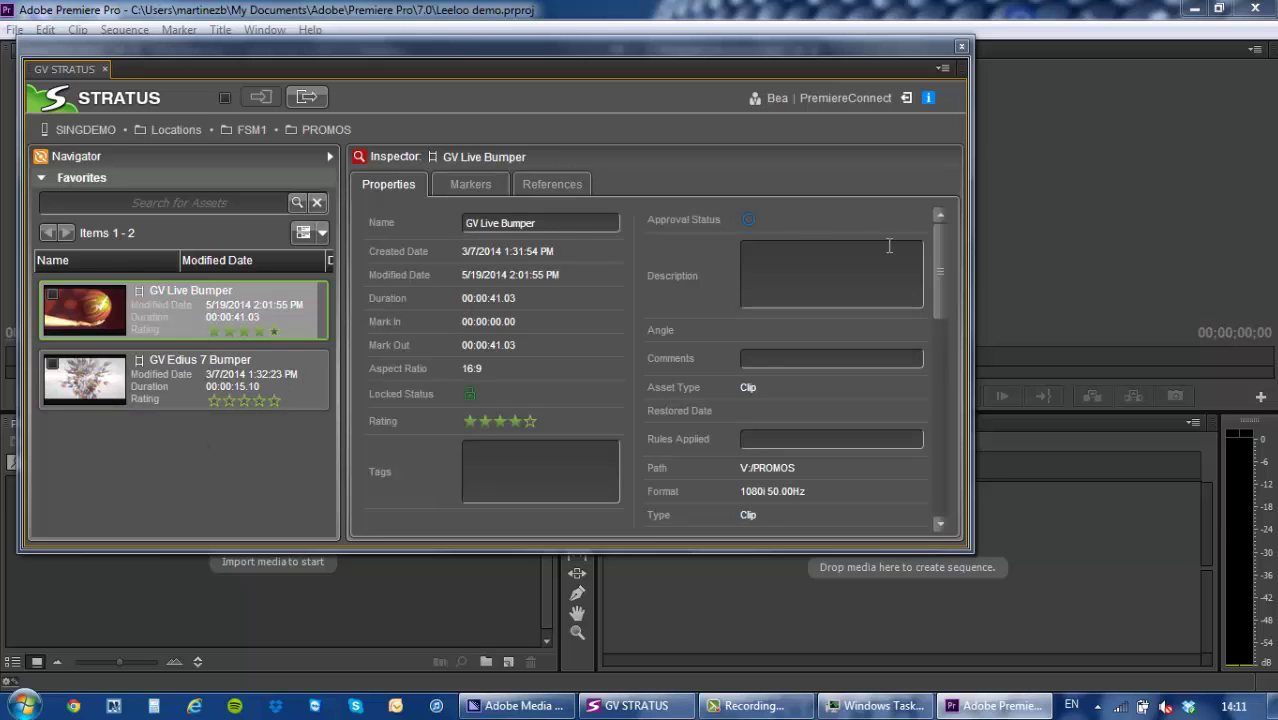
left_click_drag(938, 262, 920, 213)
left_click_drag(939, 266, 945, 428)
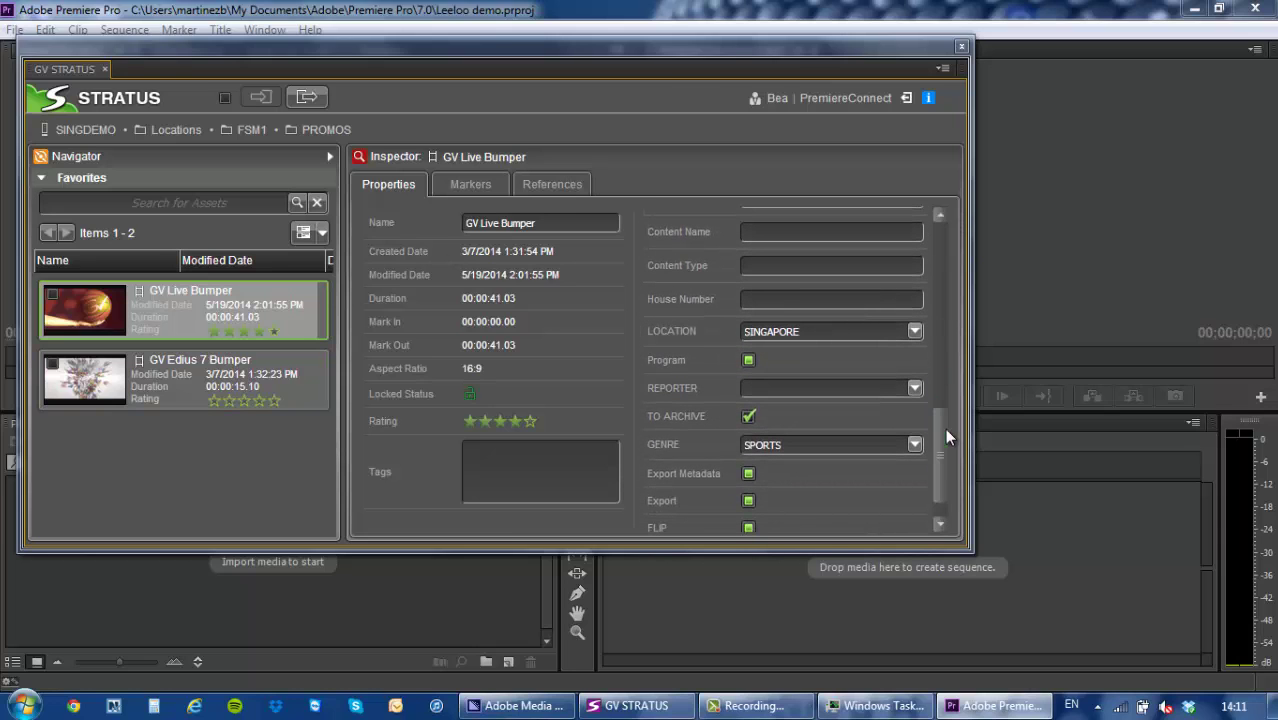
left_click(915, 389)
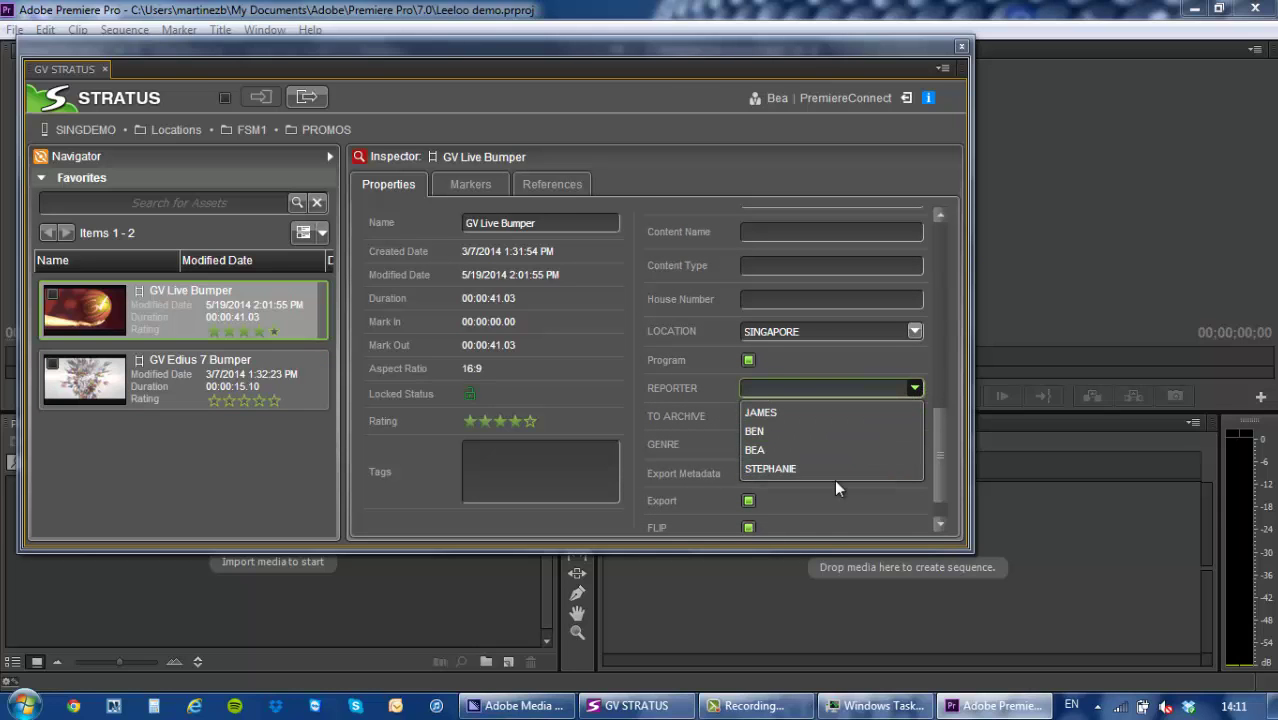
left_click(758, 413)
left_click(748, 417)
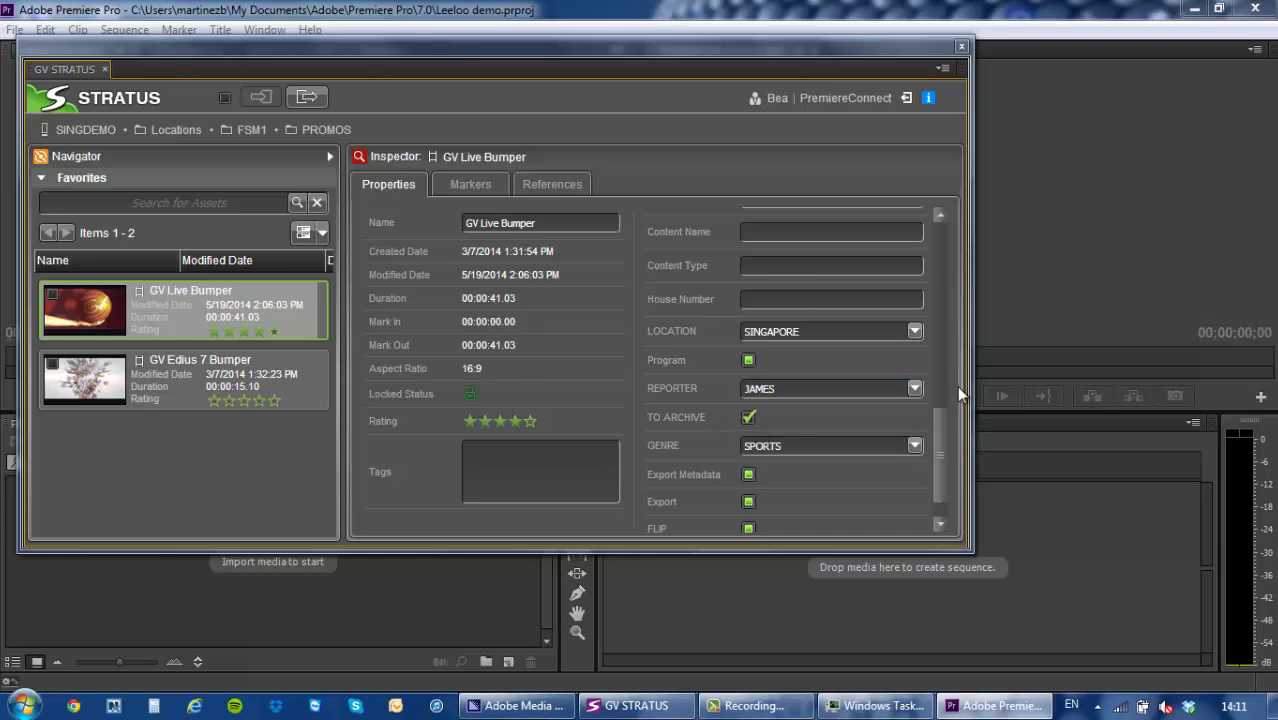
left_click_drag(936, 432, 936, 450)
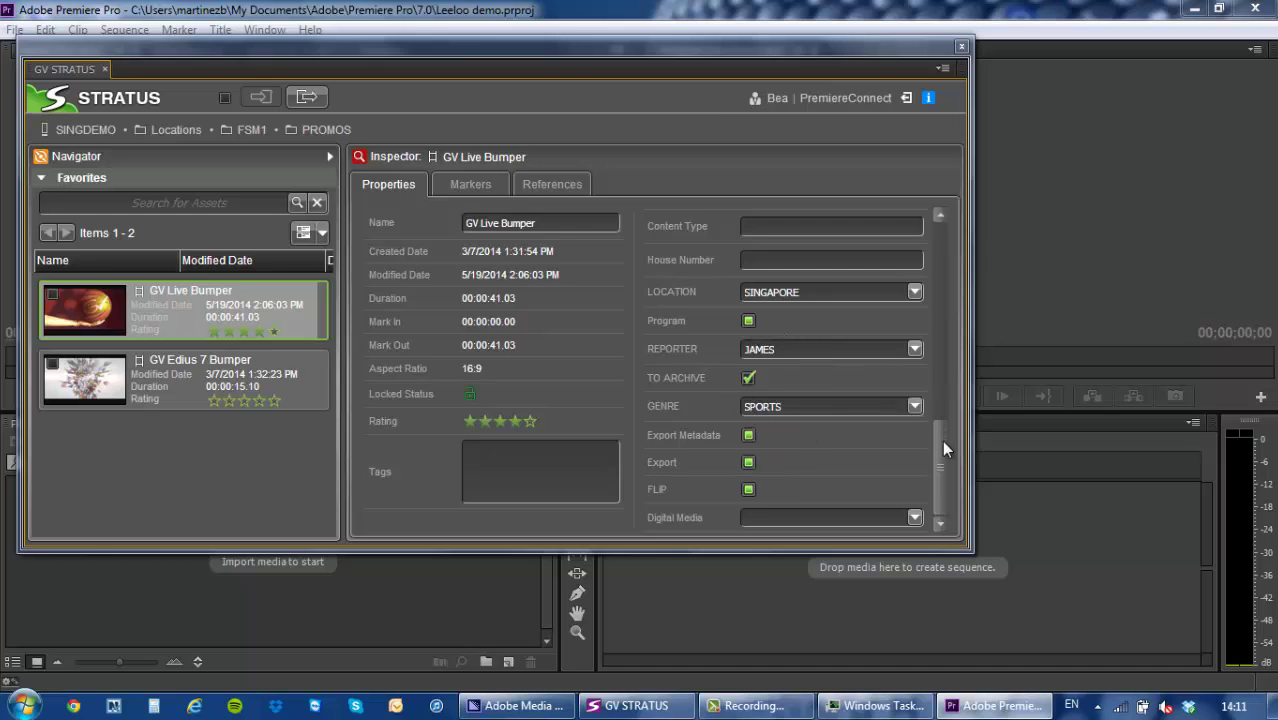
left_click_drag(945, 450, 938, 243)
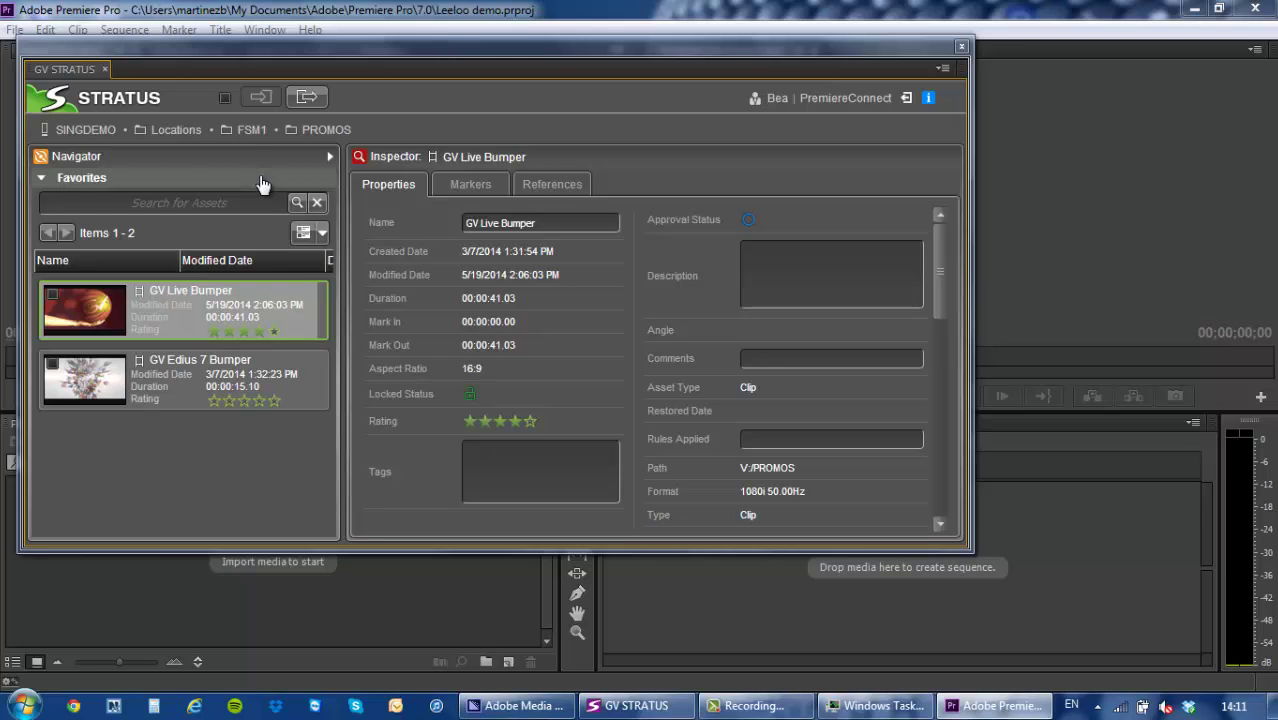
Expand the STRATUS asset browser to full width and search for rugby clips.
left_click(43, 180)
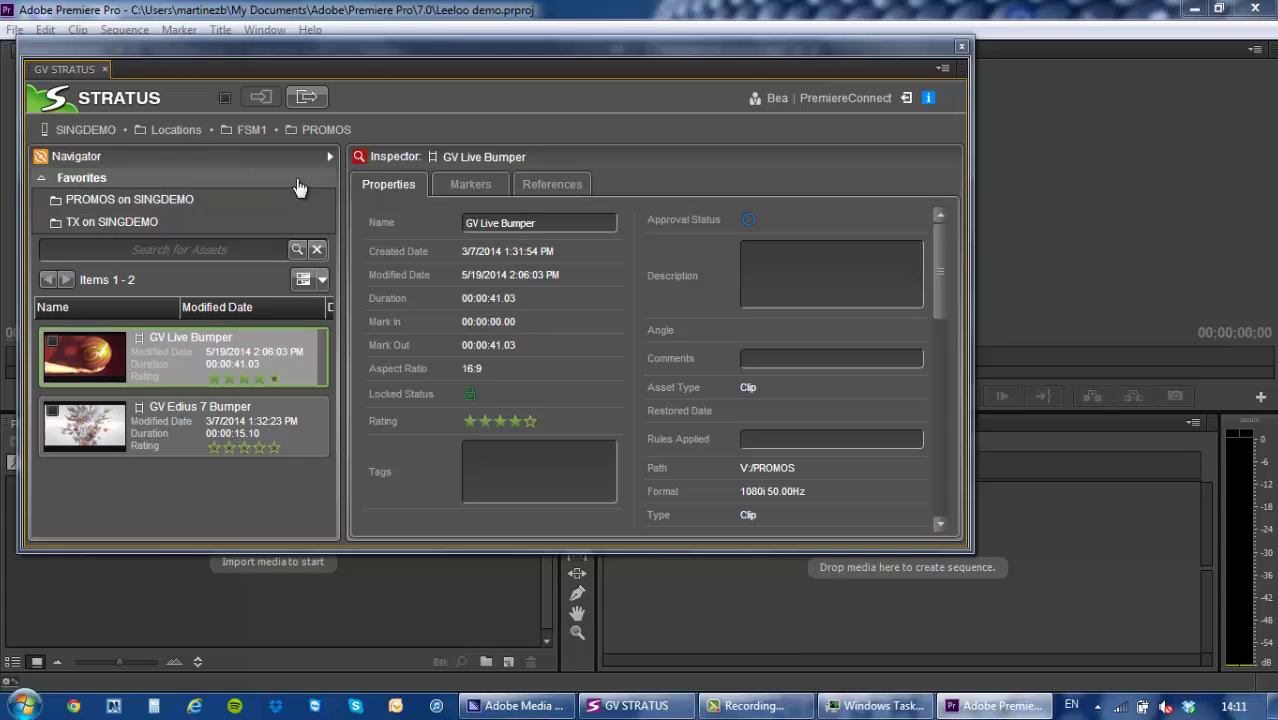
left_click(330, 157)
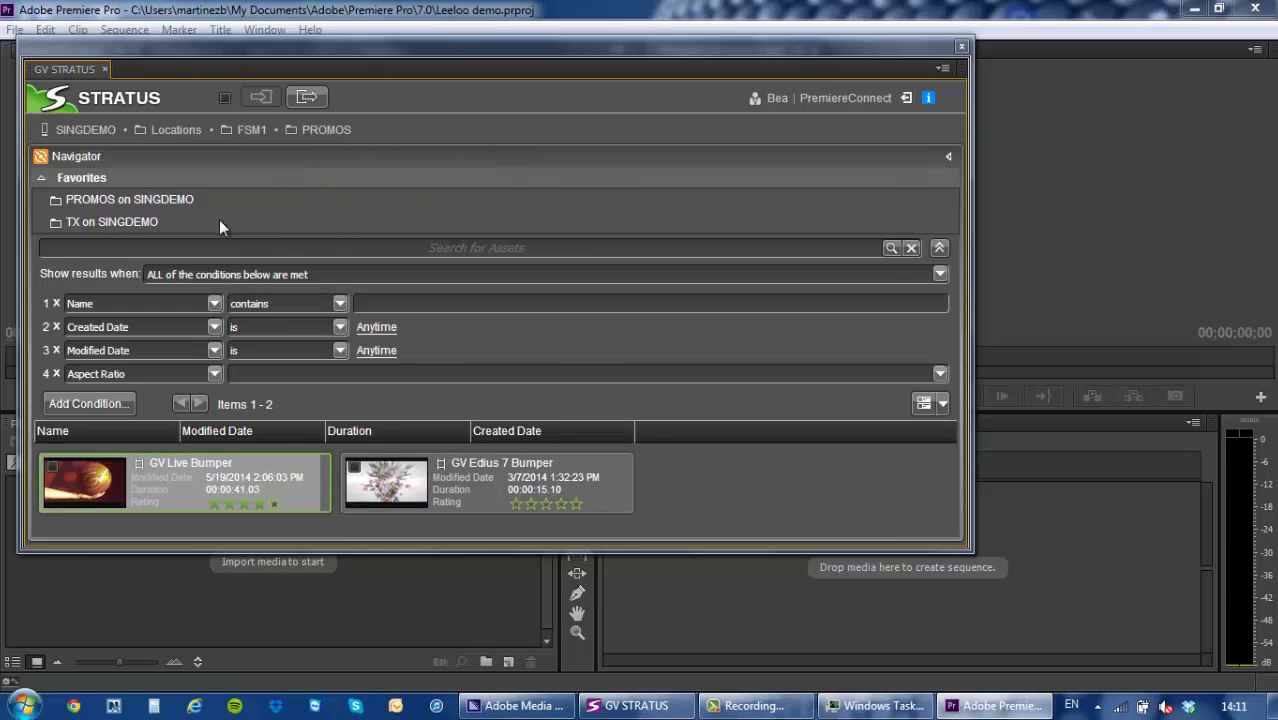
left_click(193, 248)
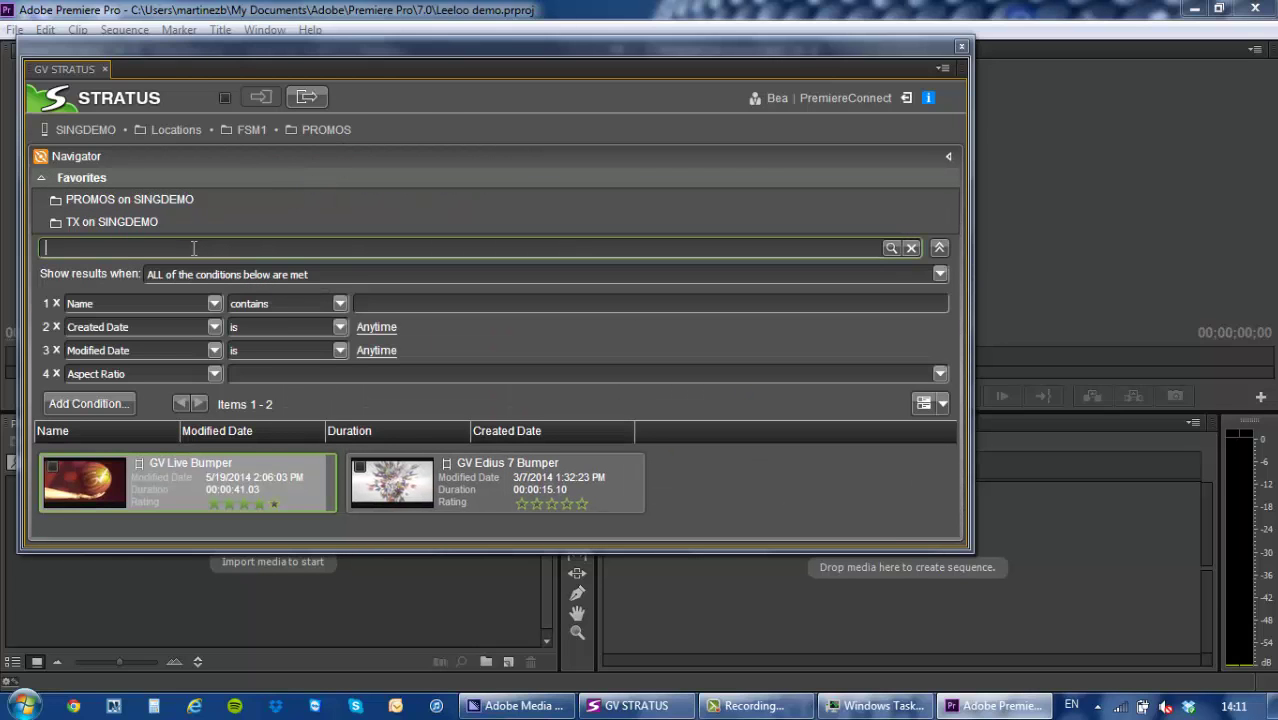
key("Return")
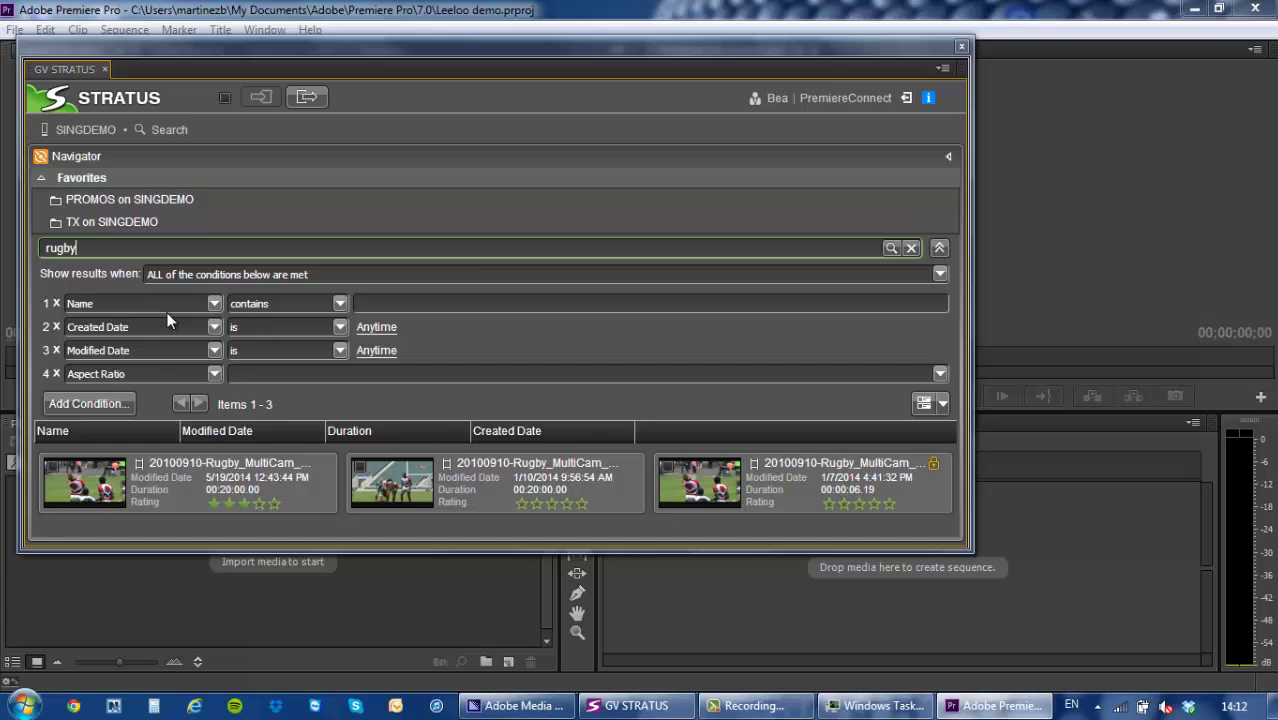
Keep Name as the first search condition's field and review its match options.
left_click(216, 304)
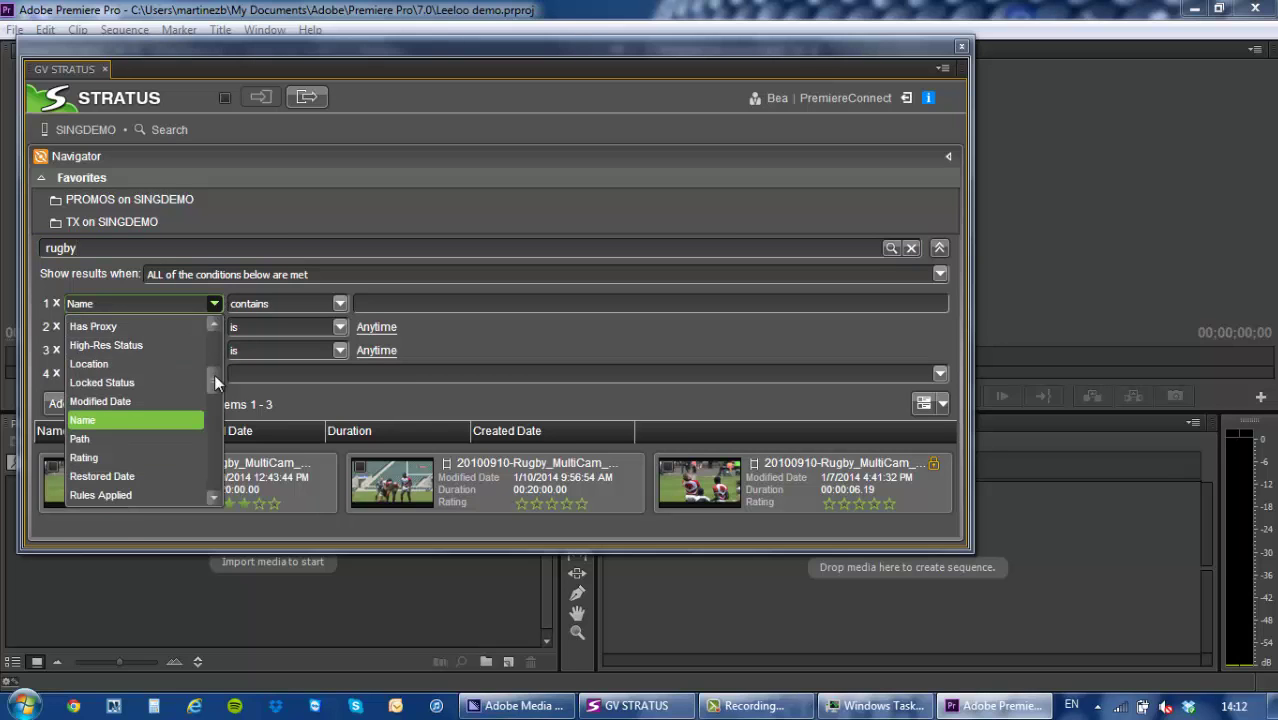
mouse_move(216, 379)
left_mouse_down()
mouse_move(216, 393)
mouse_move(213, 378)
left_mouse_up()
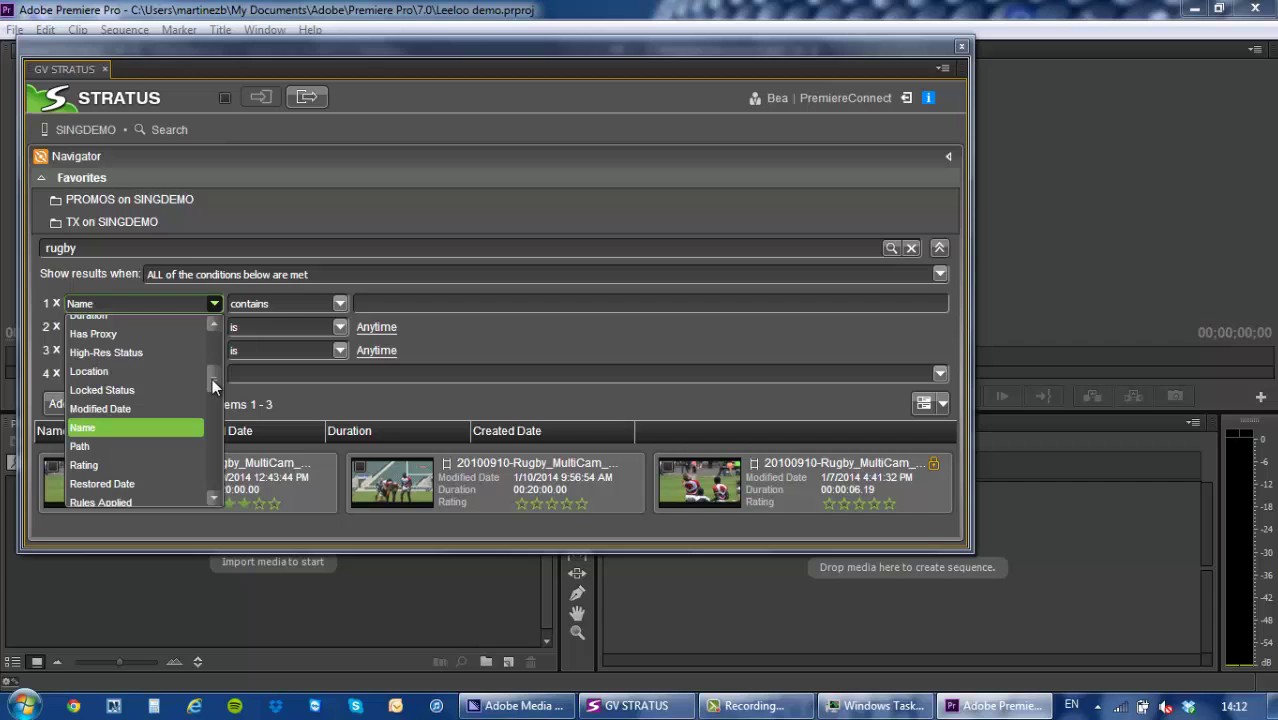
left_click(250, 398)
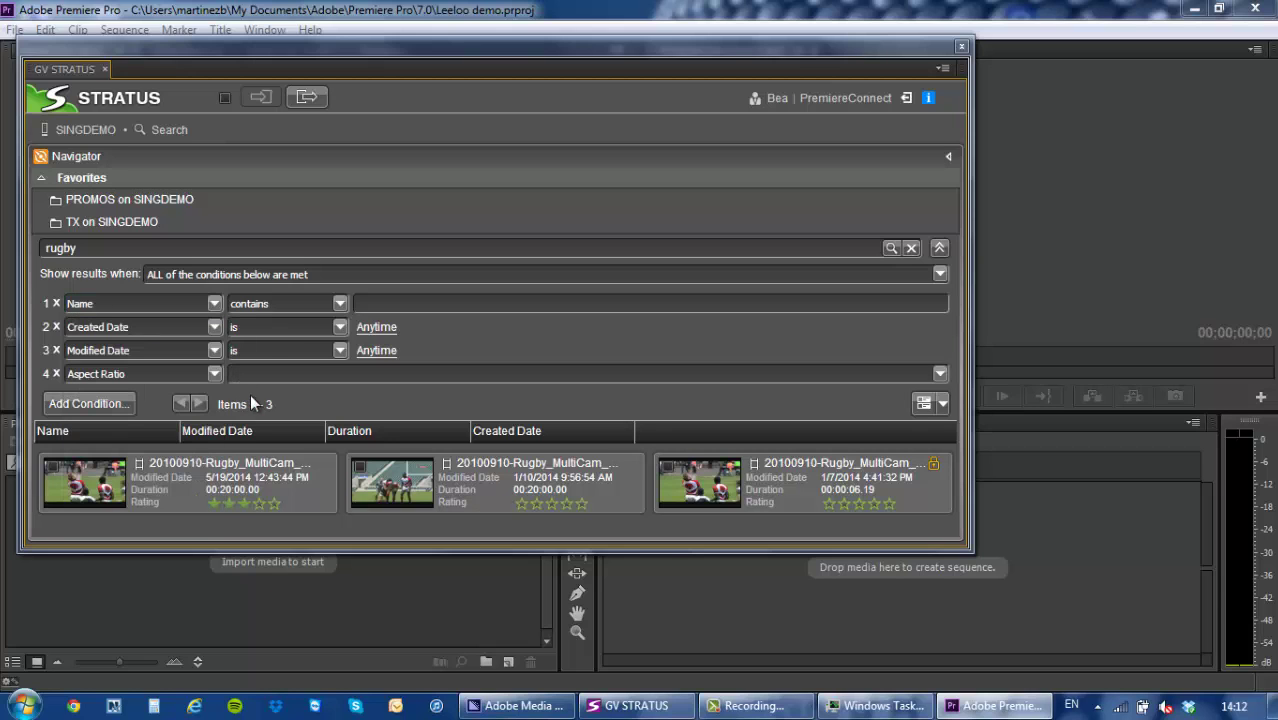
left_click(325, 312)
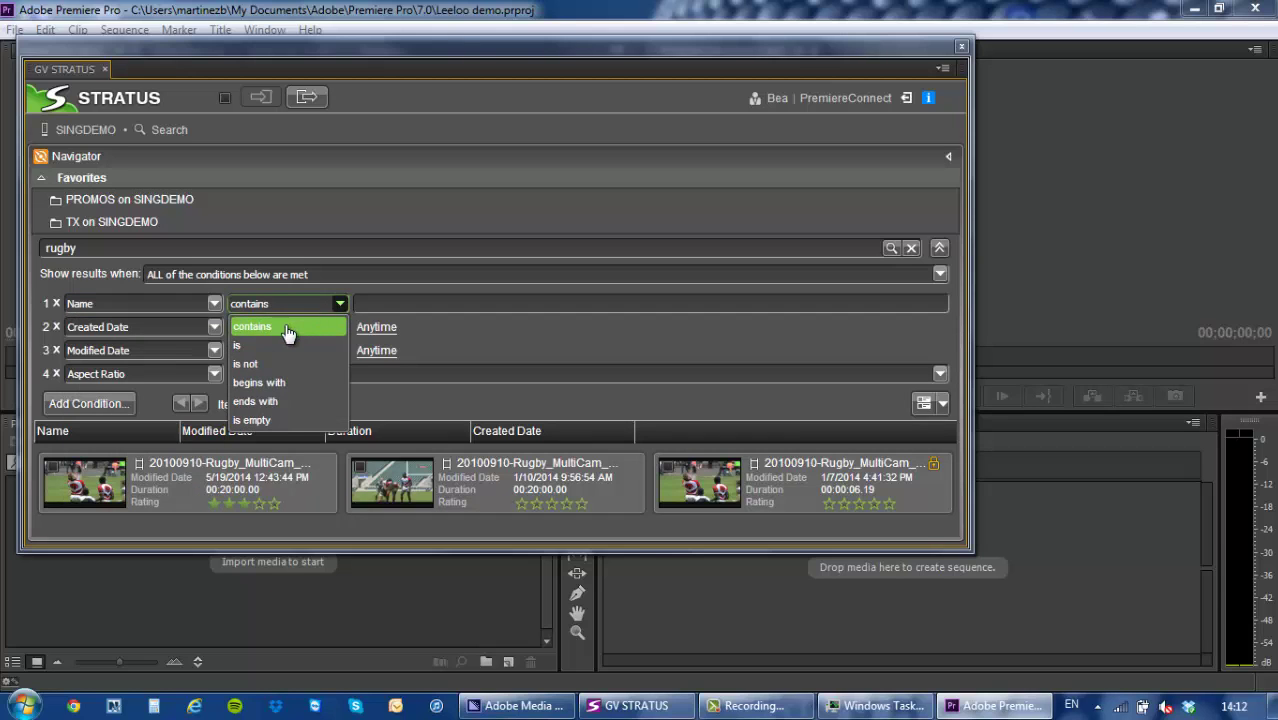
Set the second condition's field to LOCATION and list its SINGAPORE, LONDON, MADRID values.
left_click(167, 334)
left_click(297, 334)
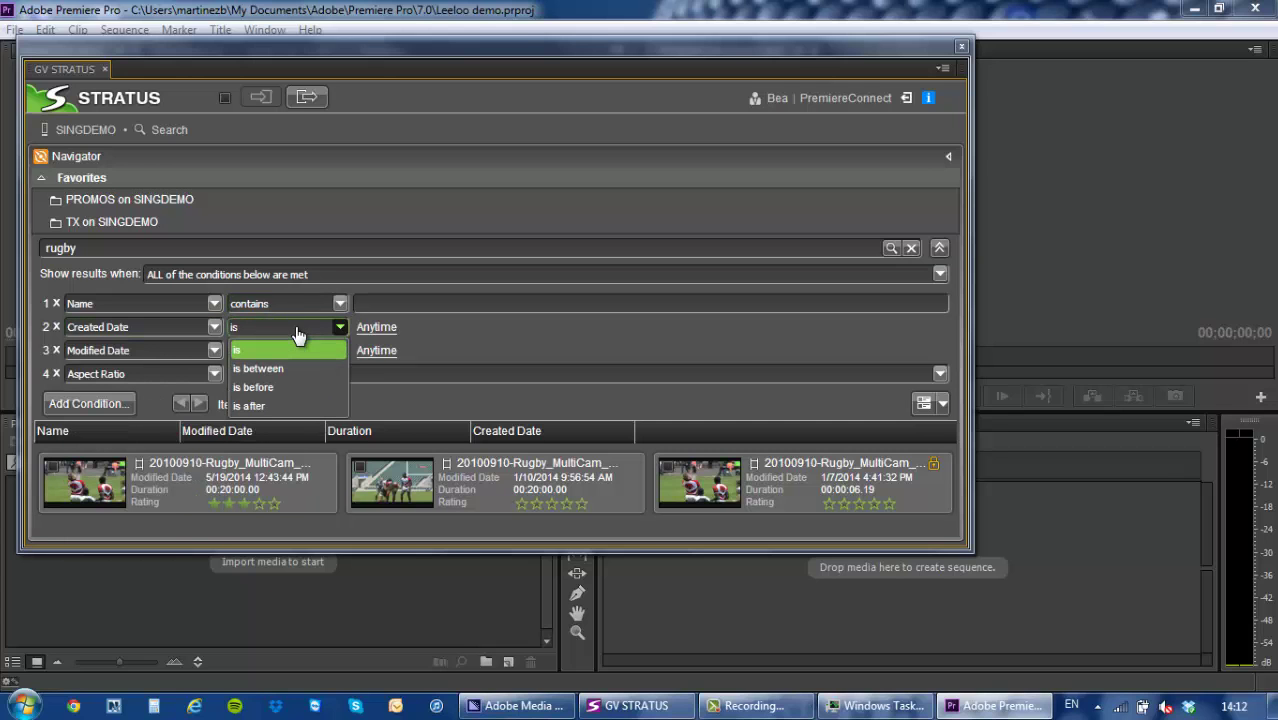
left_click(164, 331)
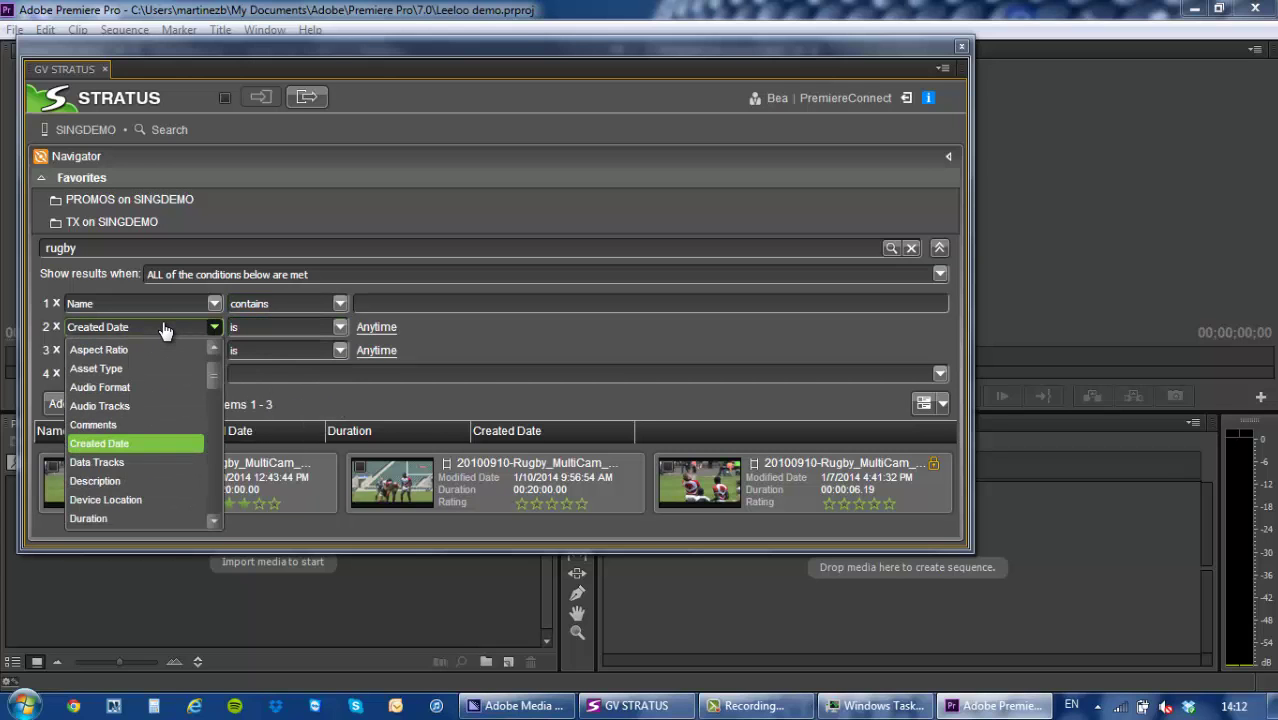
left_click_drag(215, 376, 216, 458)
scroll(143, 432, "down", 6)
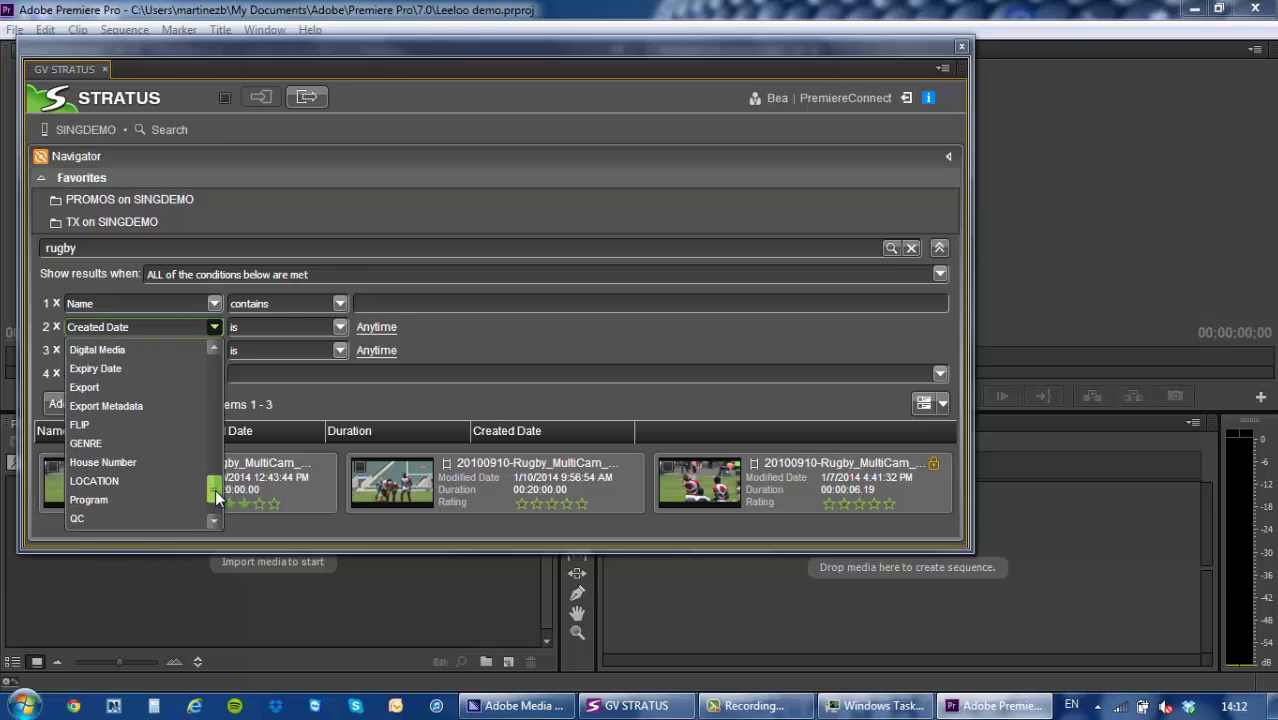
left_click(143, 432)
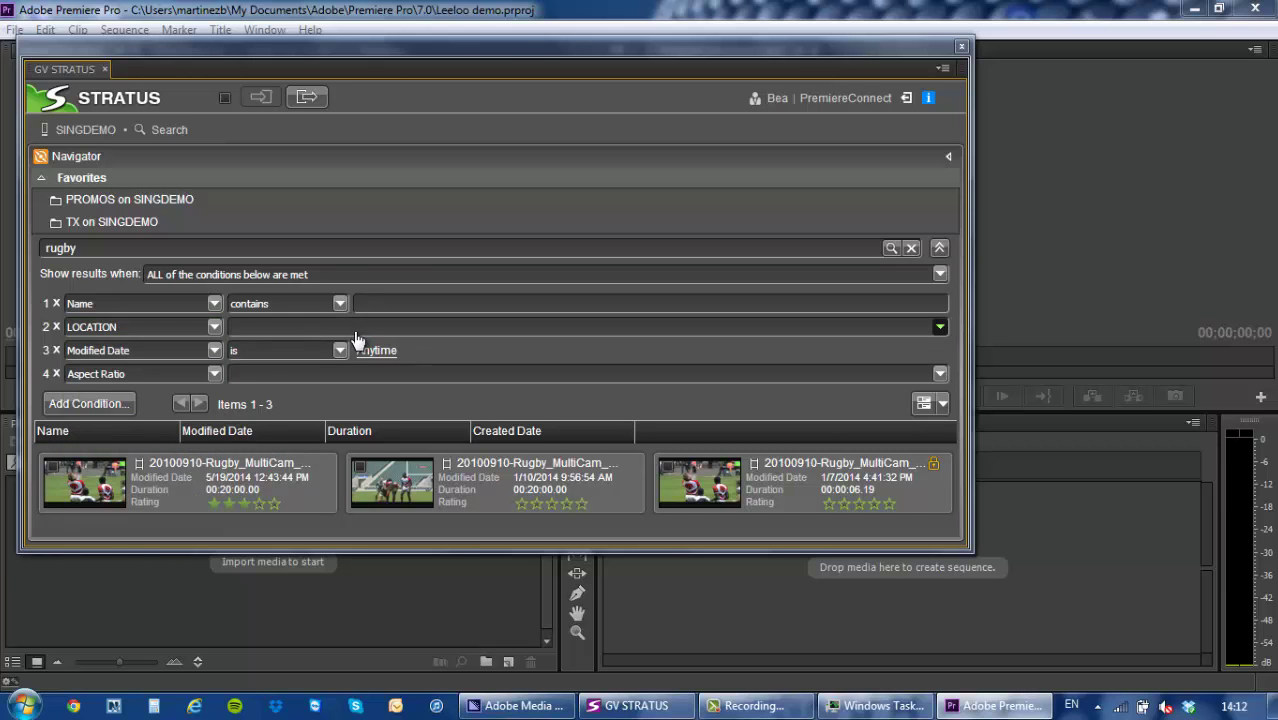
left_click(356, 330)
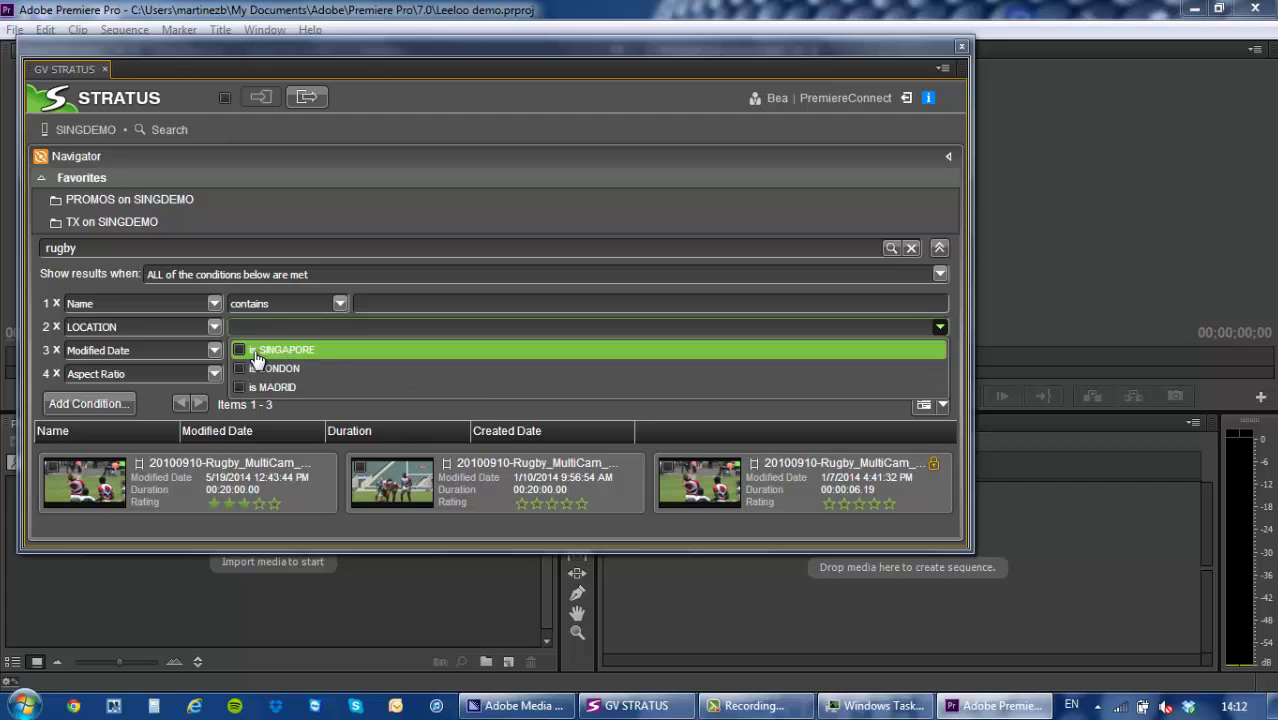
left_click_drag(100, 247, 0, 245)
Search STRATUS for 'gondo' and add the first VeniceGondolas result to the active bin.
type("gondo")
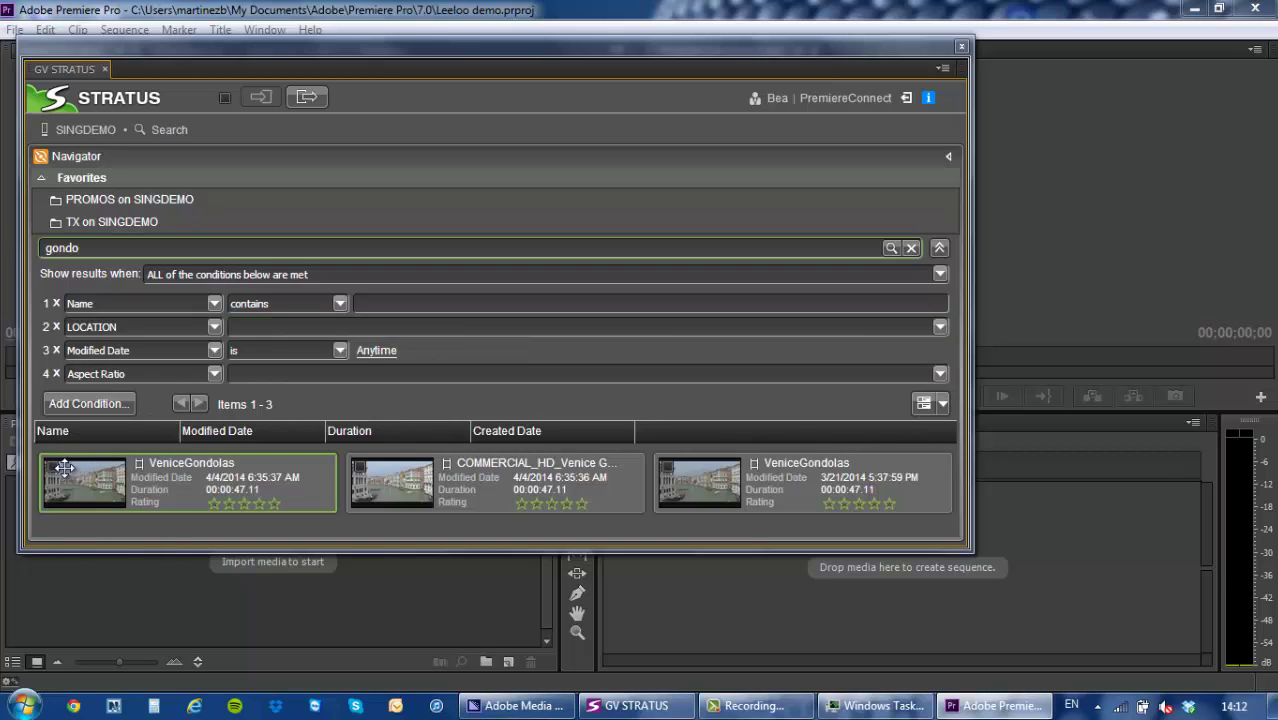
left_click_drag(66, 470, 54, 478)
left_click(54, 478)
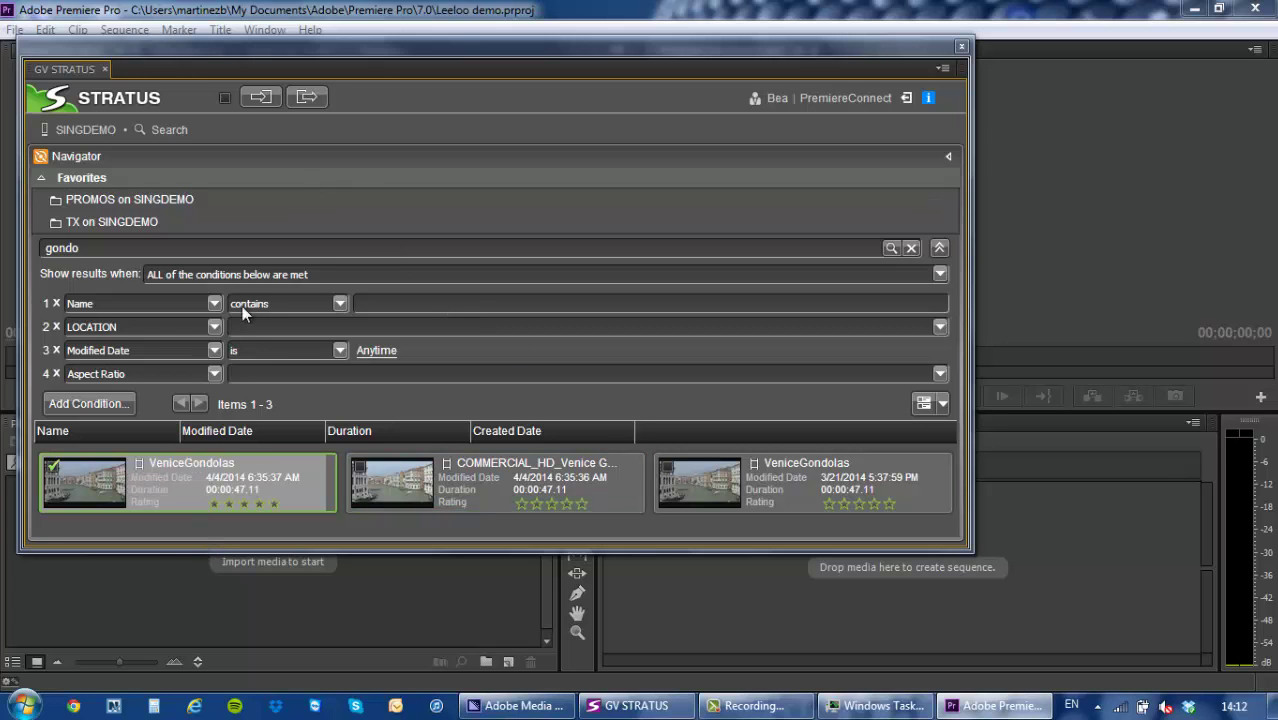
left_click(258, 95)
Open VeniceGondolas.mov in the Source monitor and move to 00:00:13:15.
left_click_drag(319, 56, 664, 59)
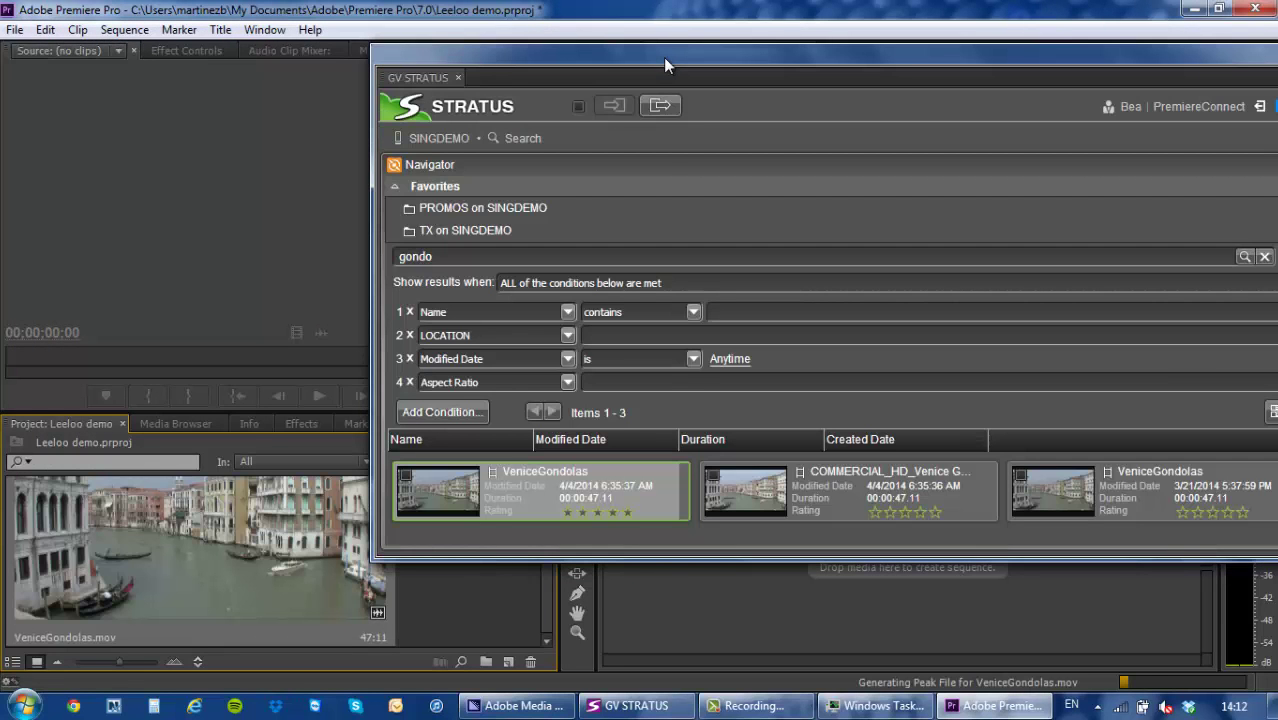
left_click_drag(120, 662, 75, 657)
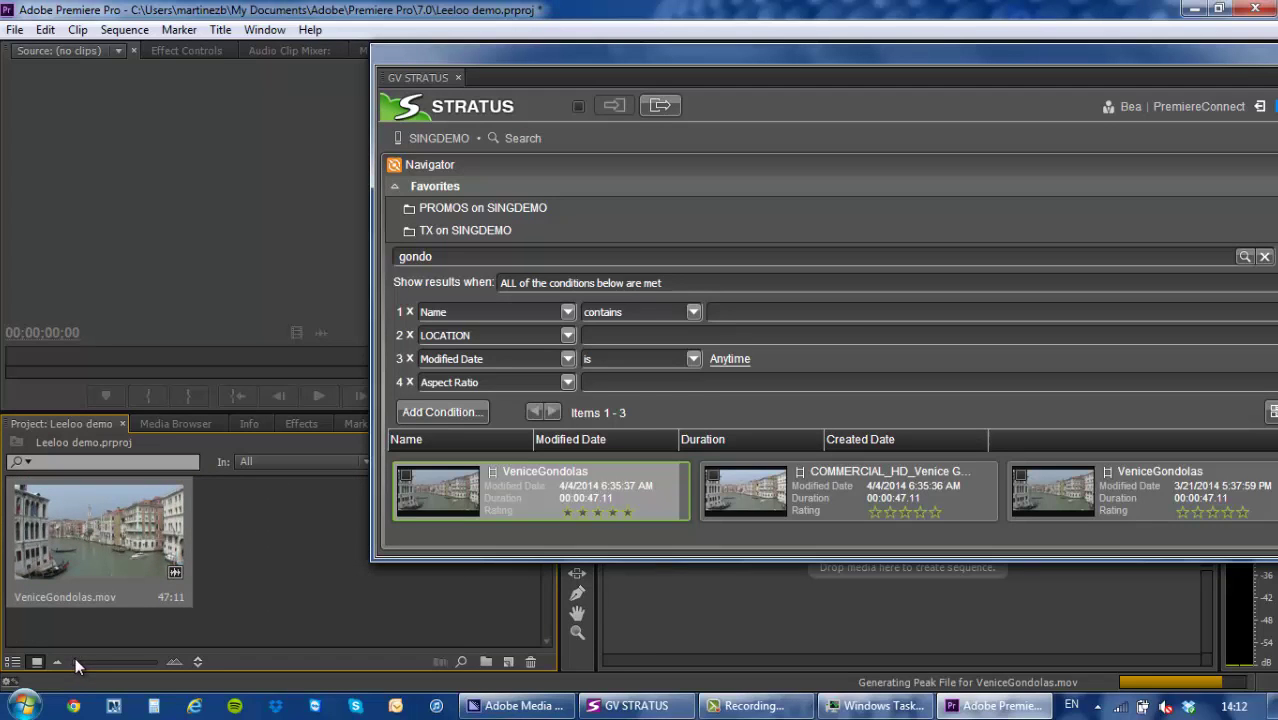
left_click(56, 565)
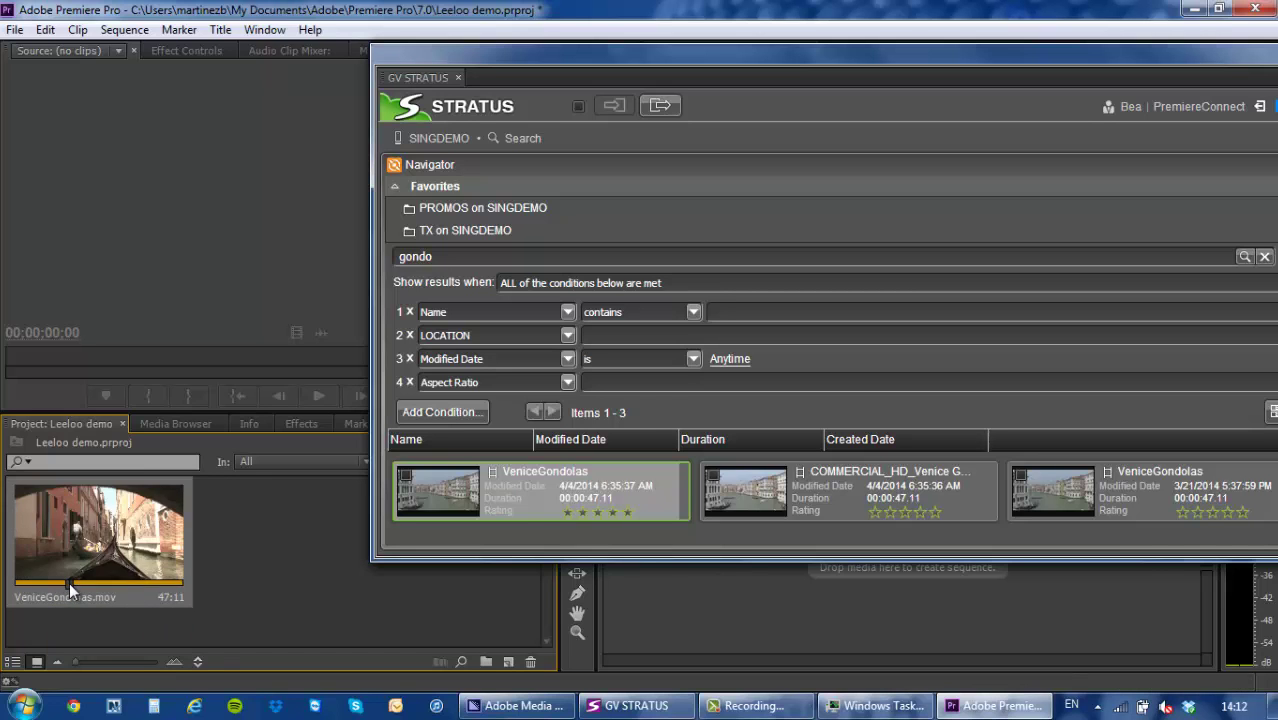
double_click(93, 556)
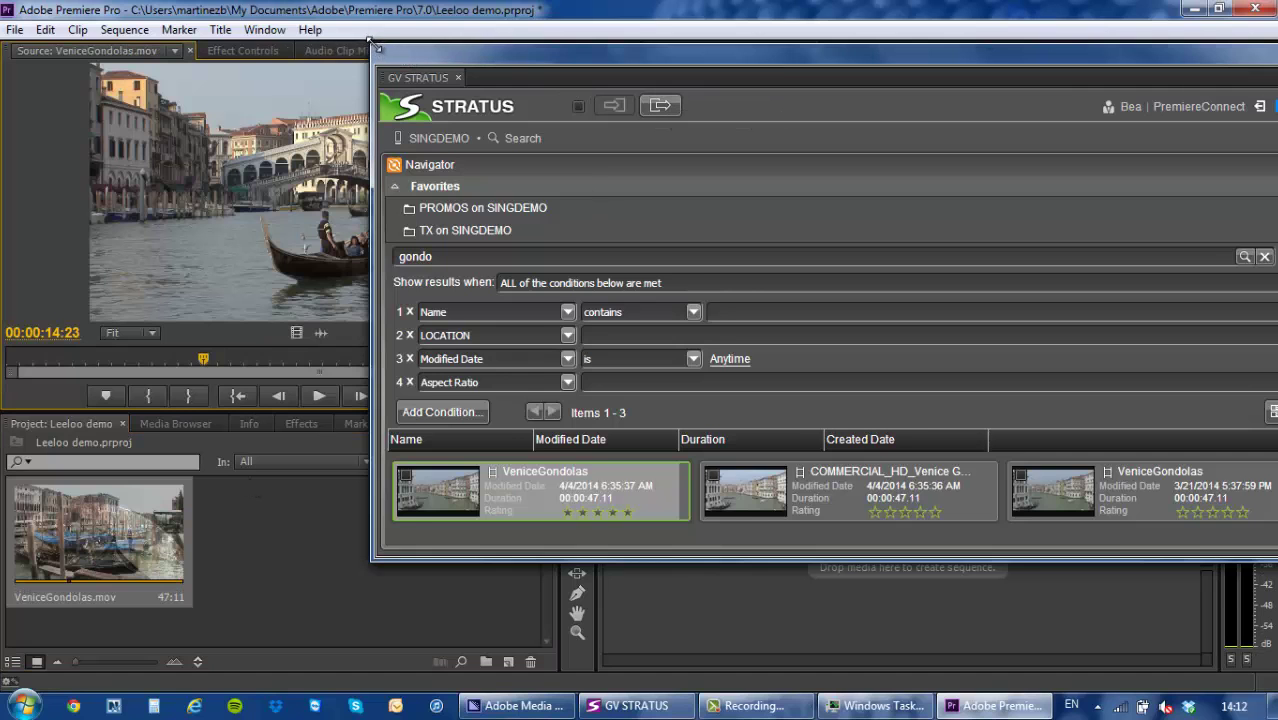
left_click_drag(368, 40, 950, 293)
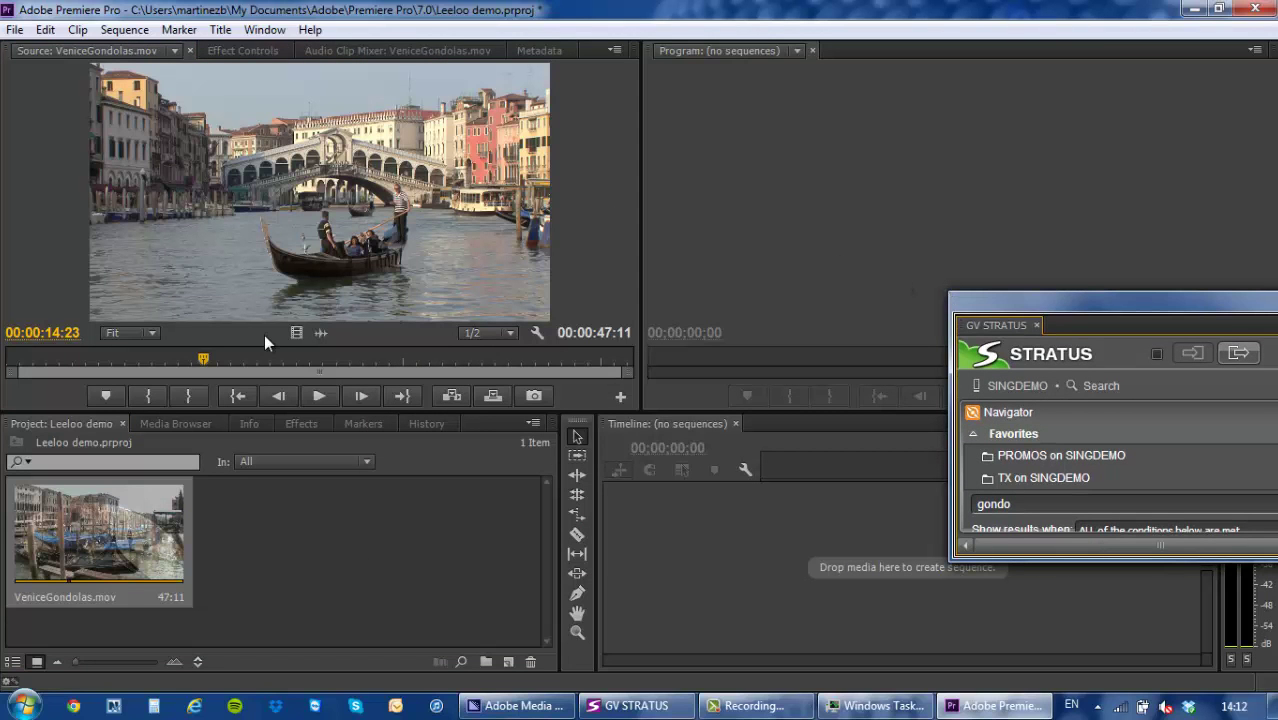
left_click_drag(199, 362, 228, 367)
Mark the 20:07–23:12 excerpt and drop it into a new VeniceGondolas.mov sequence.
left_click(327, 393)
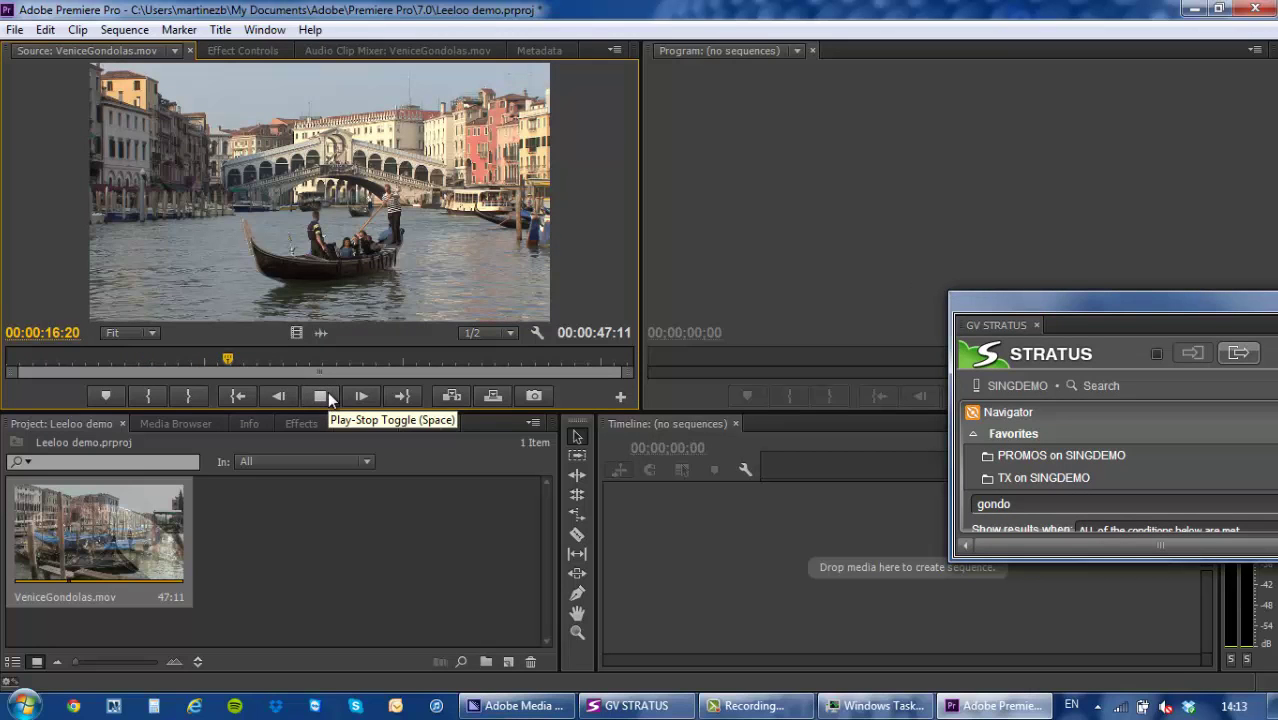
left_click_drag(232, 363, 318, 366)
key("i")
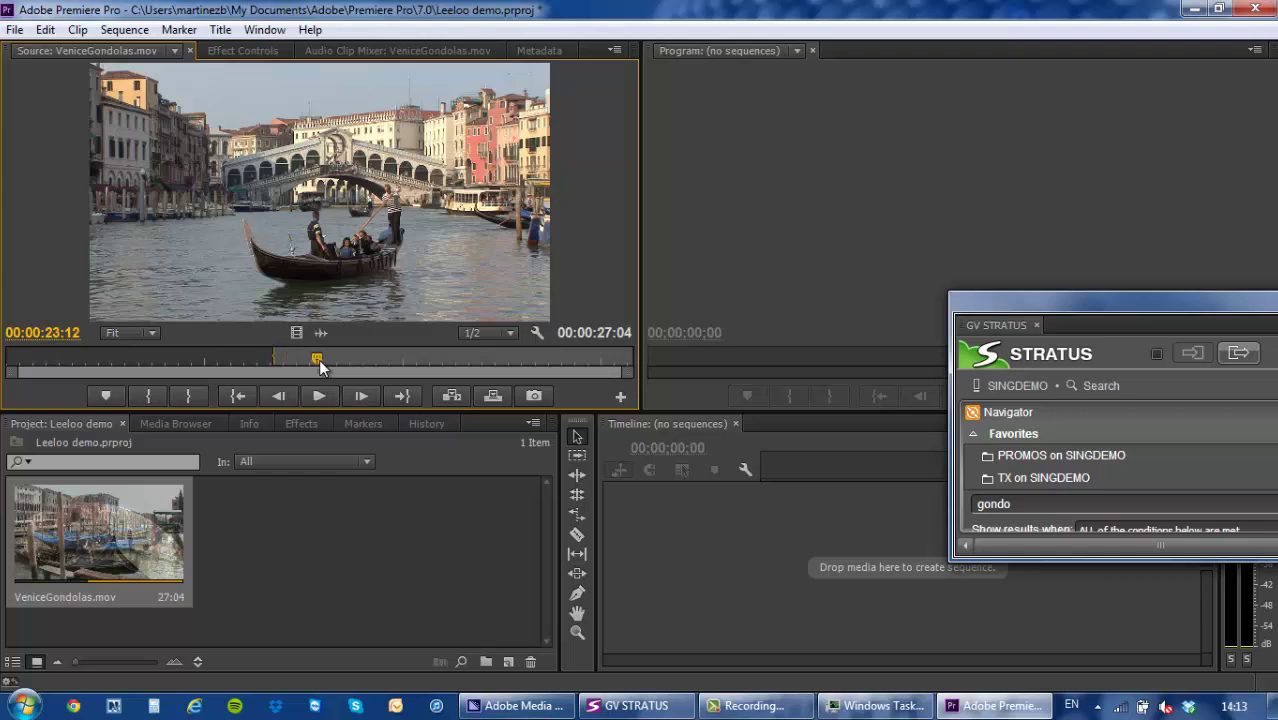
key("o")
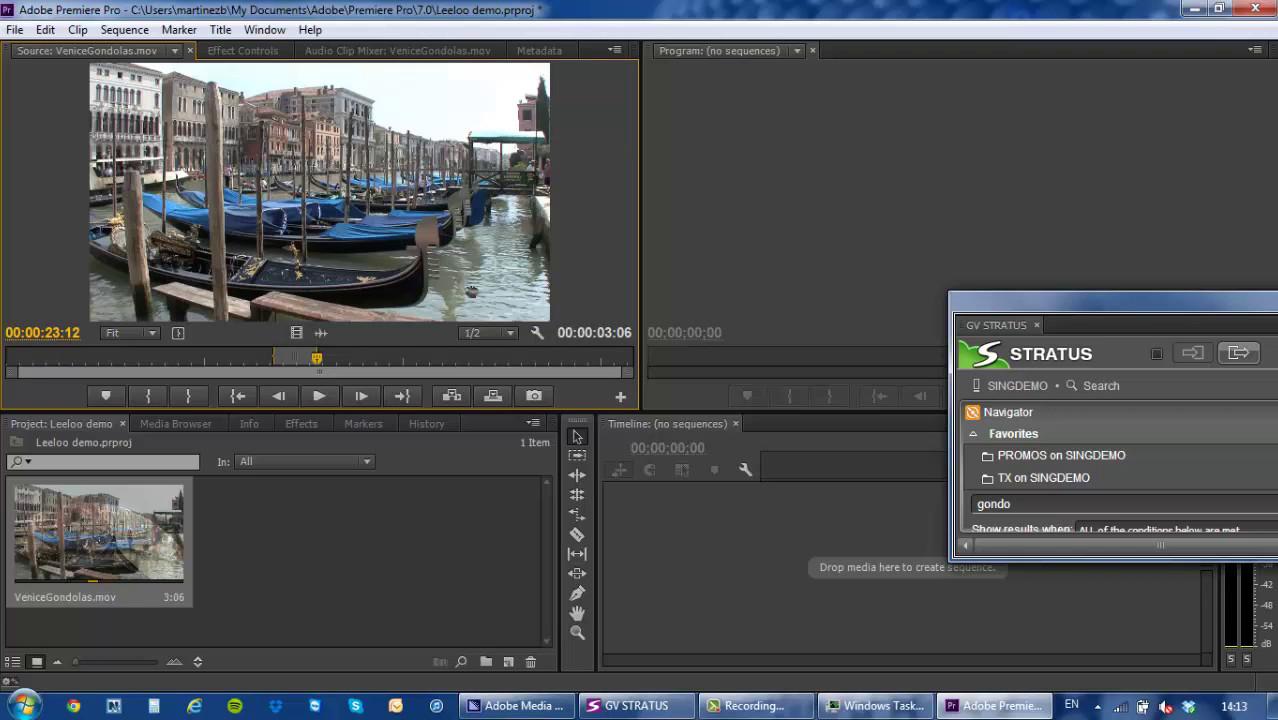
left_click_drag(470, 293, 650, 550)
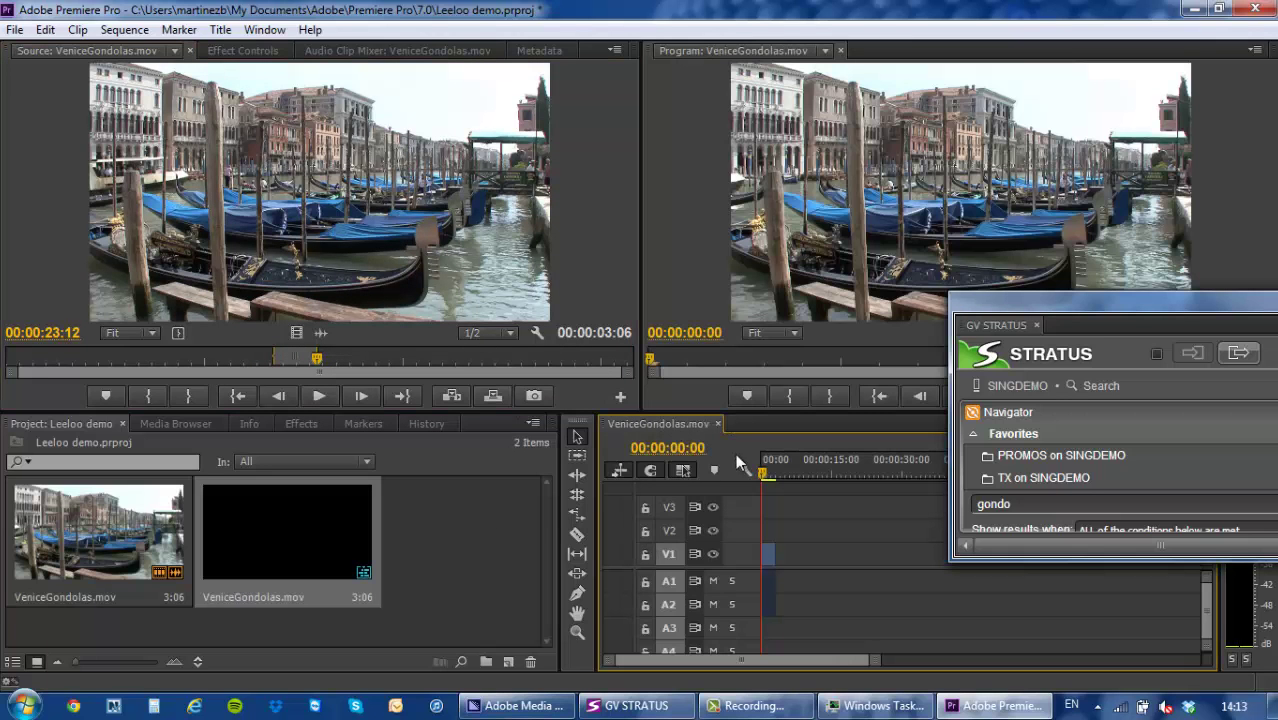
Mark the 29:20–31:21 excerpt and append it to the sequence, totalling 5:08.
left_click_drag(761, 476, 769, 472)
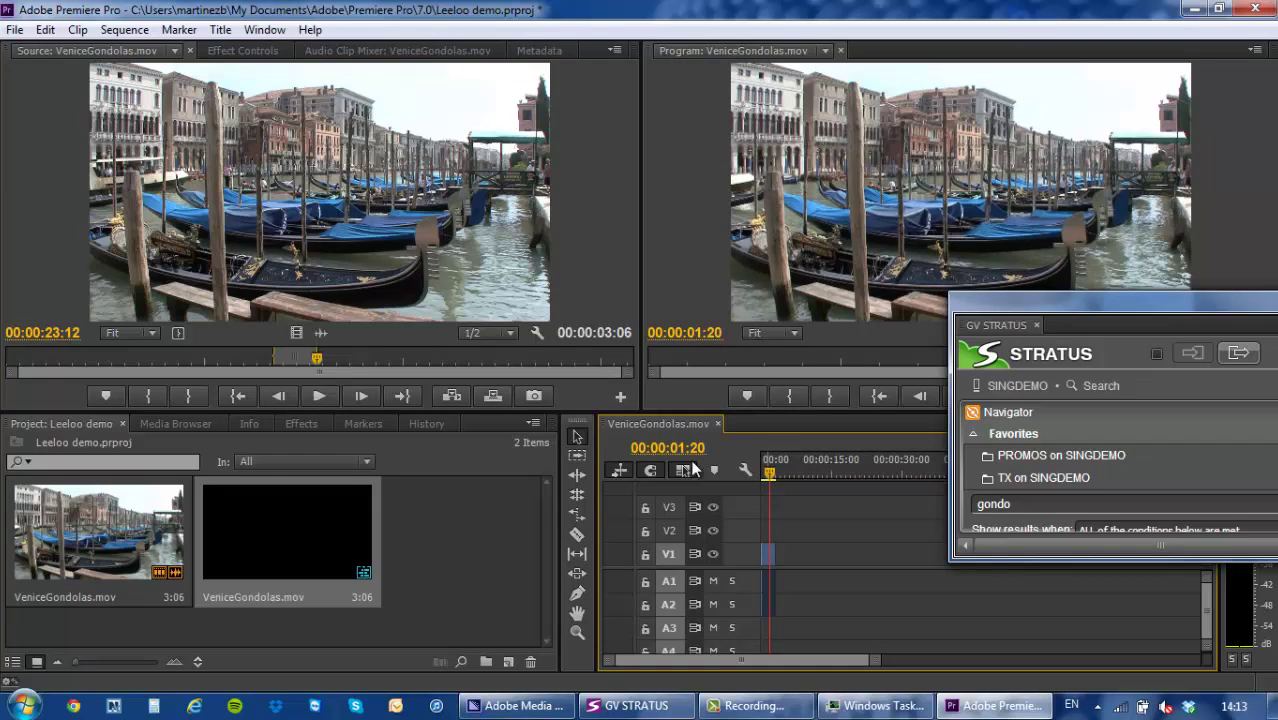
left_click_drag(322, 360, 427, 357)
key("ctrl+shift+x")
key("i")
key("o")
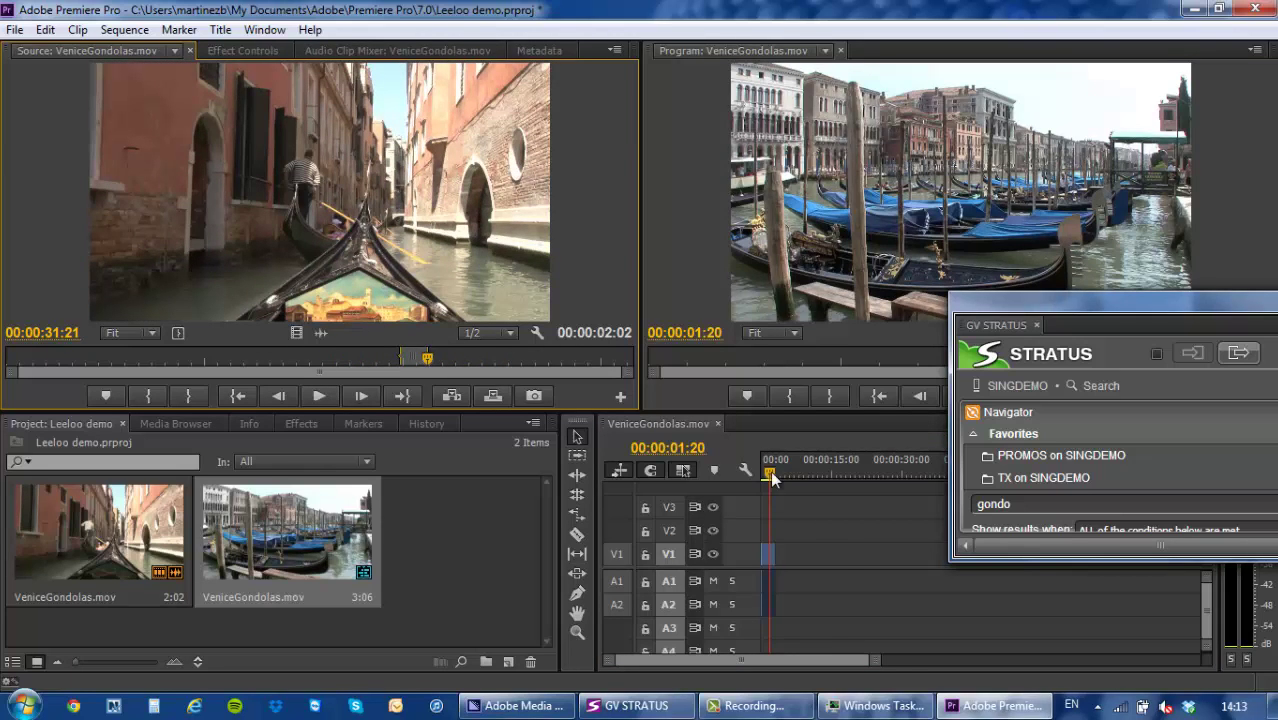
left_click_drag(380, 282, 781, 555)
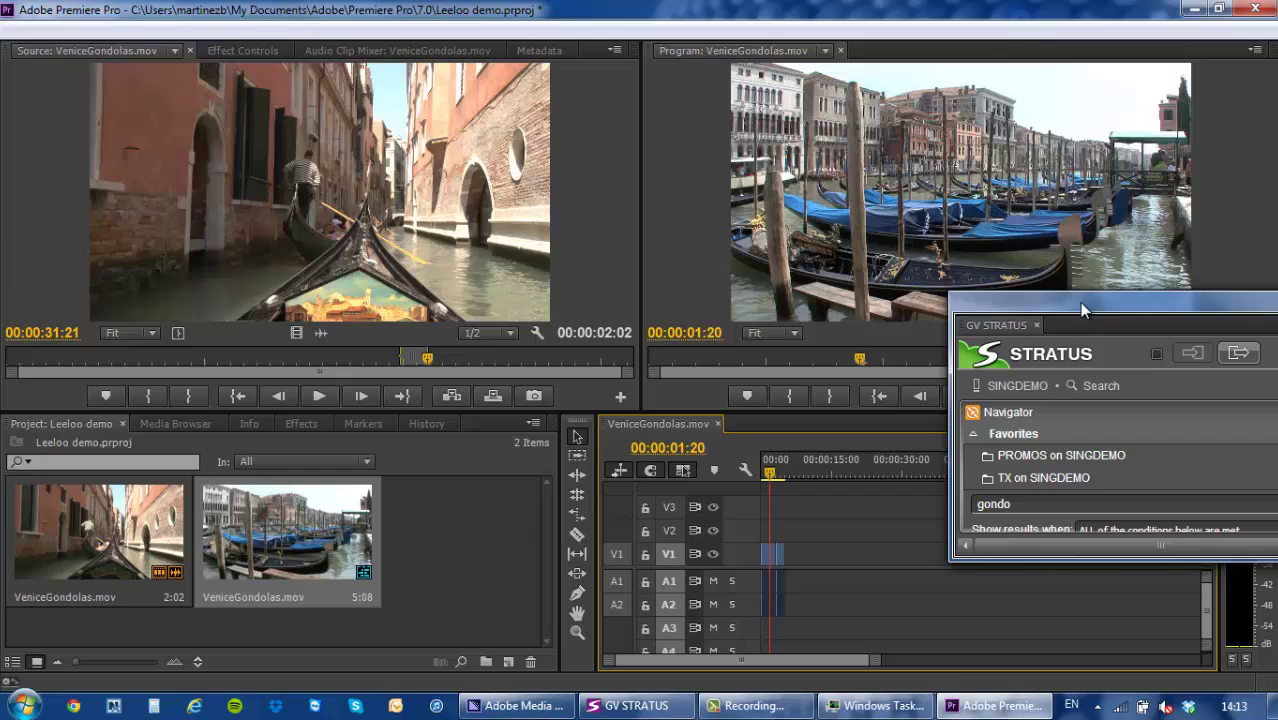
left_click_drag(1079, 304, 1117, 414)
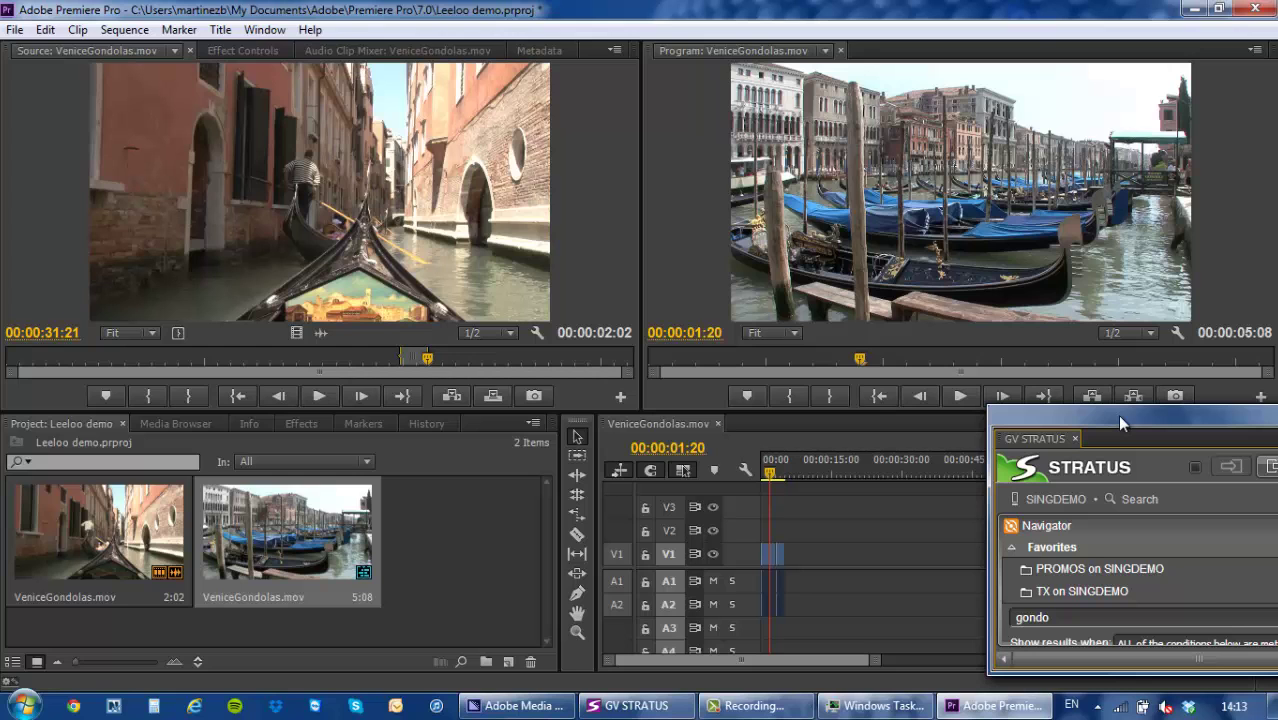
Reposition and enlarge the STRATUS panel, then export the active VeniceGondolas.mov timeline.
left_click_drag(1116, 414, 599, 172)
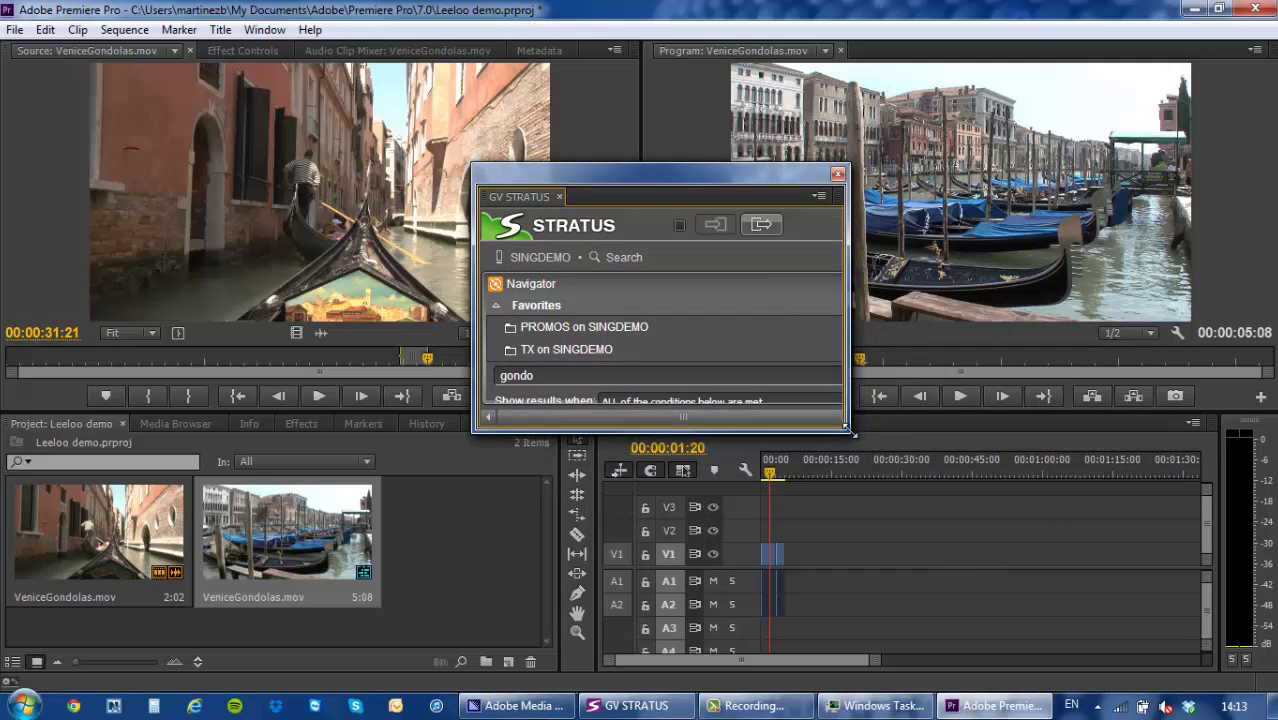
left_click_drag(848, 430, 1206, 612)
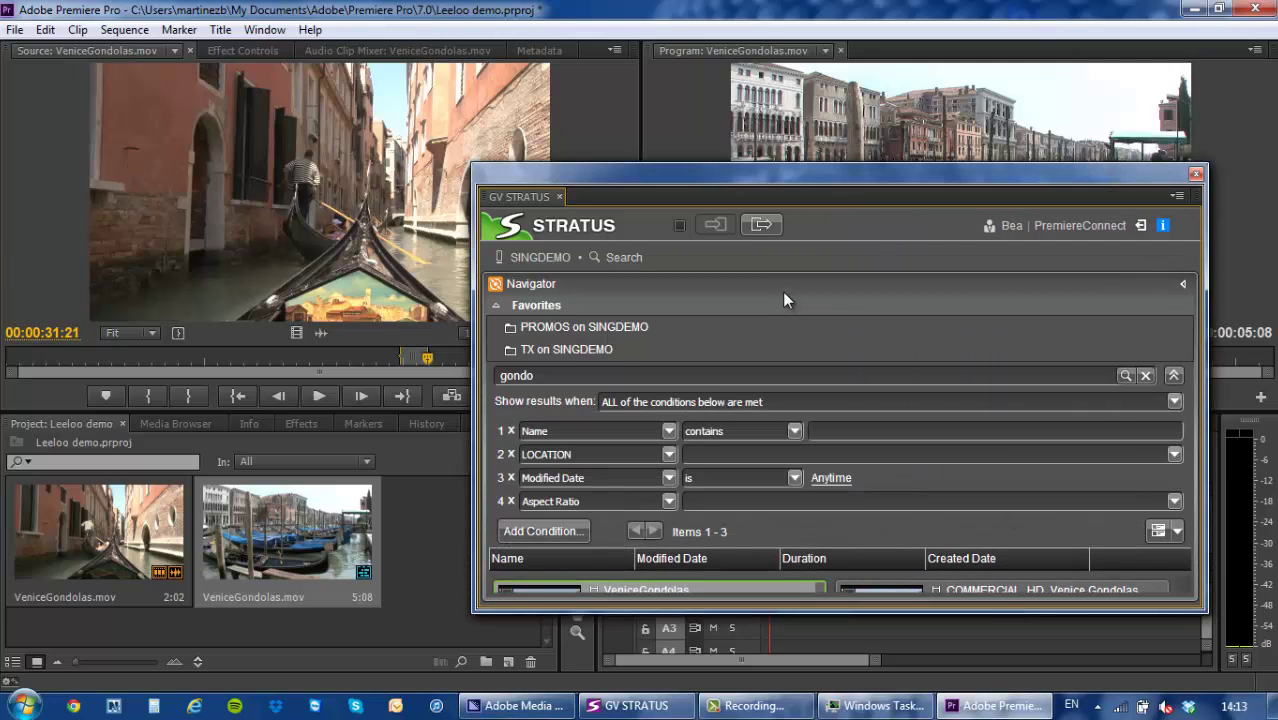
left_click(760, 224)
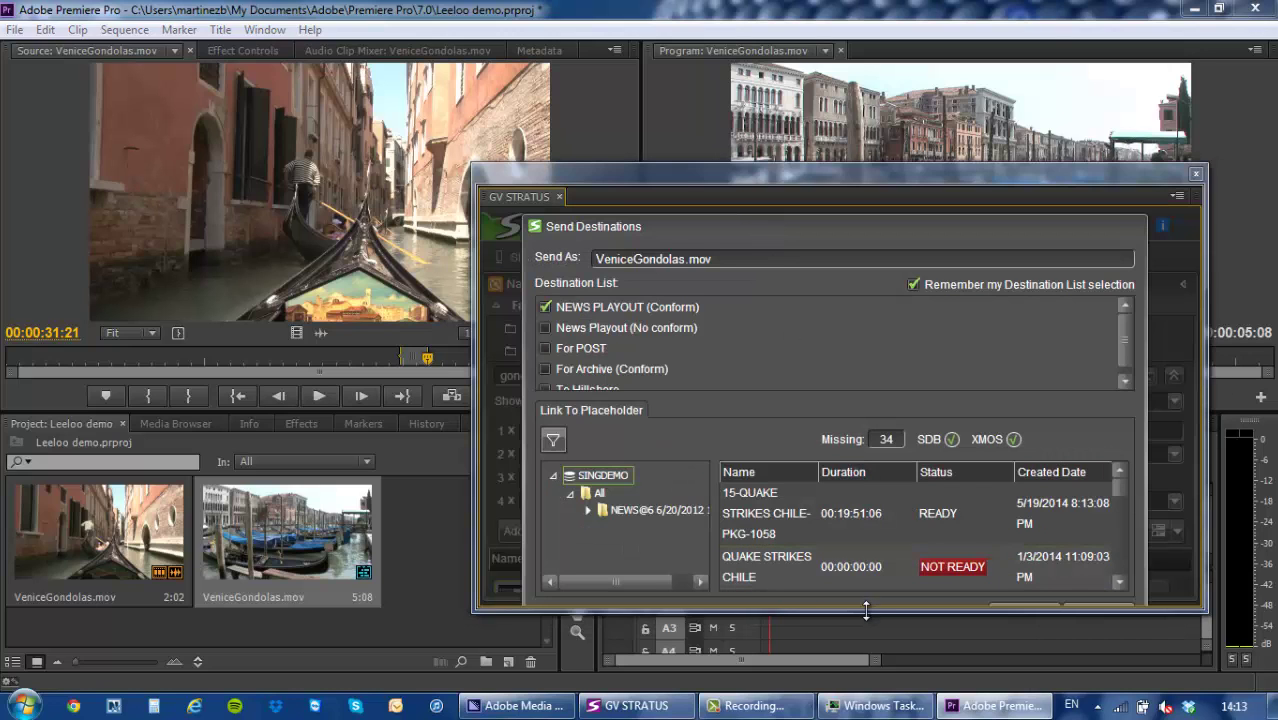
left_click_drag(866, 610, 876, 652)
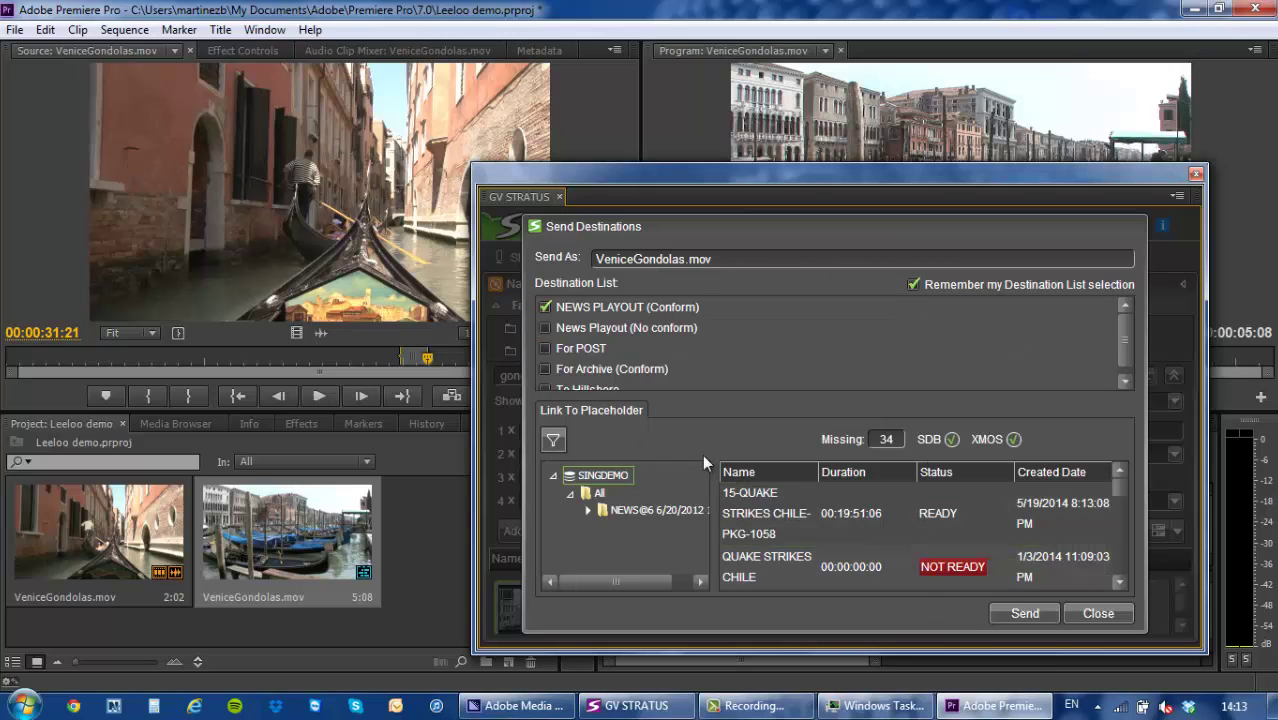
left_click_drag(1123, 335, 1125, 345)
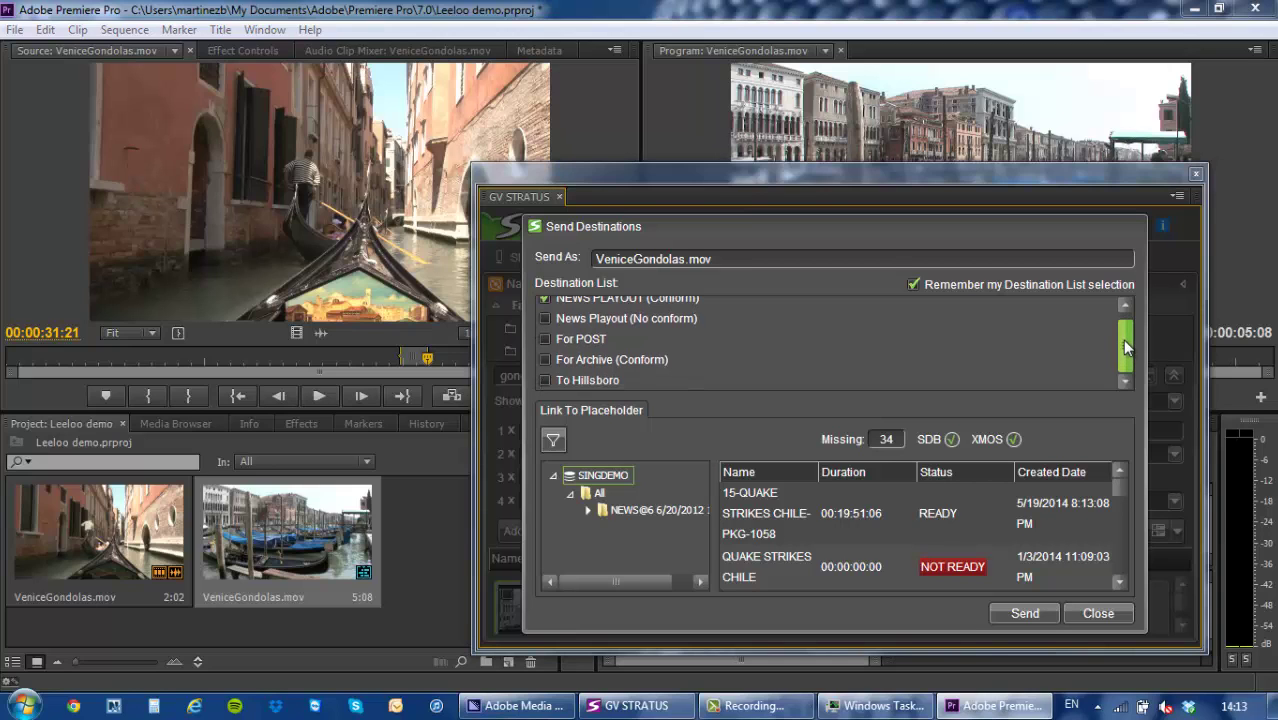
left_click_drag(1126, 345, 1126, 335)
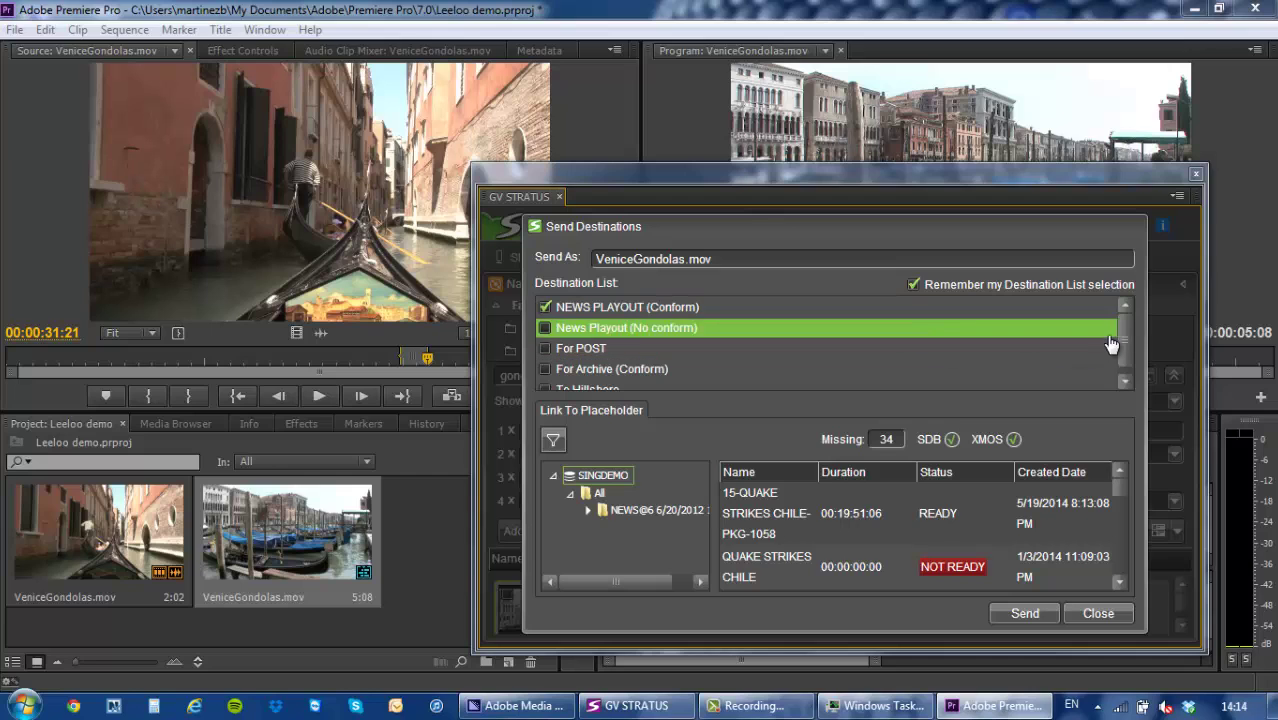
left_click_drag(1124, 335, 1127, 347)
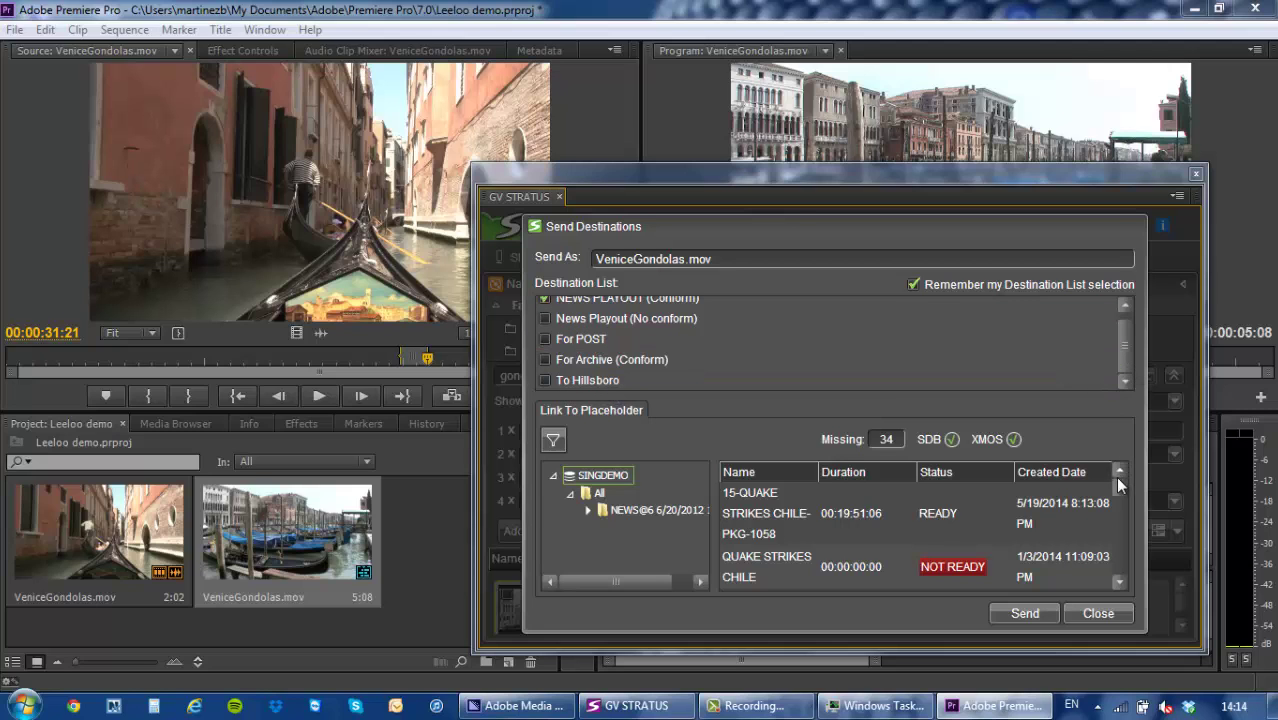
mouse_move(1118, 483)
left_mouse_down()
mouse_move(1118, 497)
mouse_move(1118, 480)
left_mouse_up()
Browse the placeholders in the NEWS@6 6/20/2012 folder and back in all folders.
left_click(613, 512)
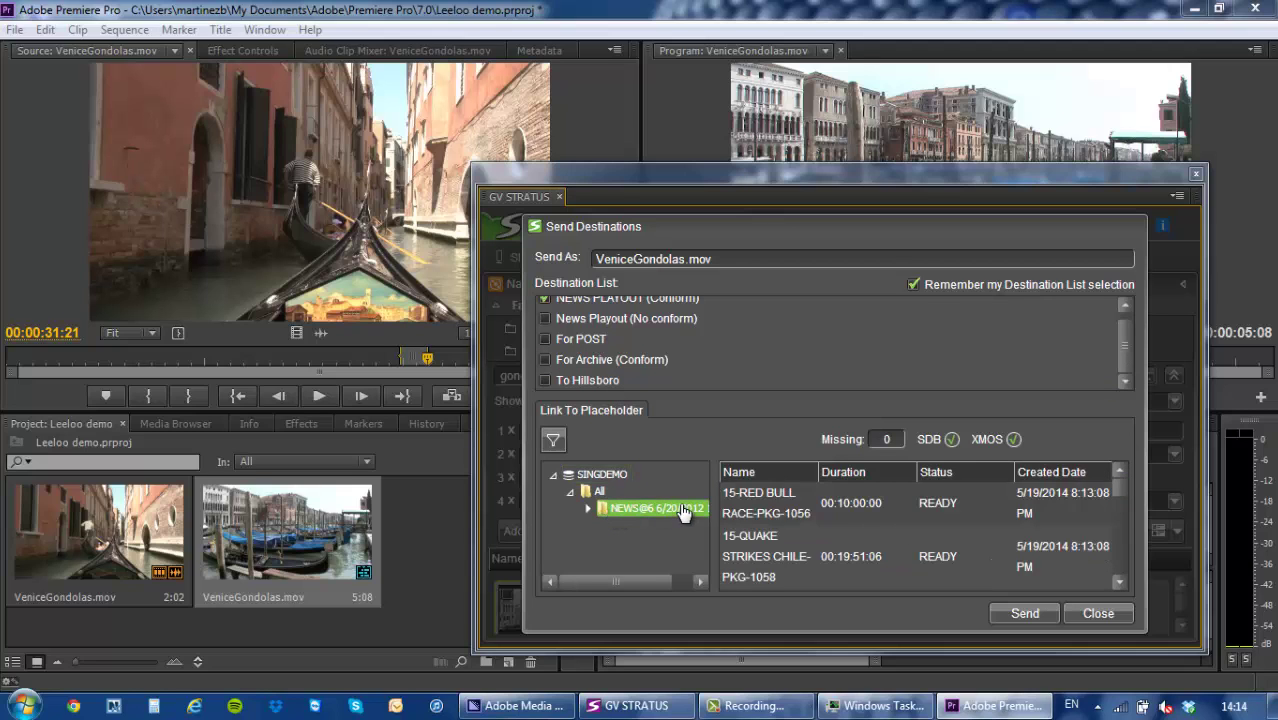
left_click(599, 491)
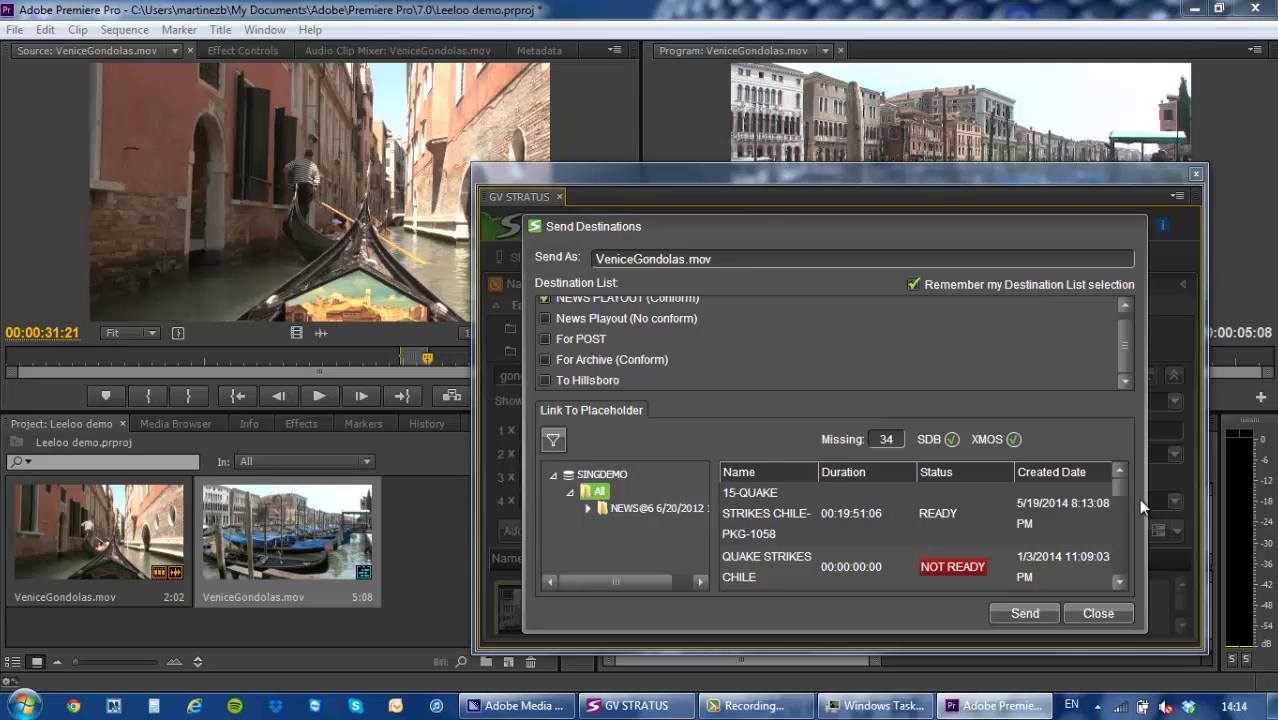
scroll(1120, 487, "down", 1)
scroll(1120, 489, "up", 1)
scroll(1118, 500, "down", 2)
scroll(1118, 500, "up", 2)
scroll(1129, 332, "up", 1)
Name the send 'Final Edit Gondolas' and send it to NEWS PLAYOUT (Conform).
double_click(691, 258)
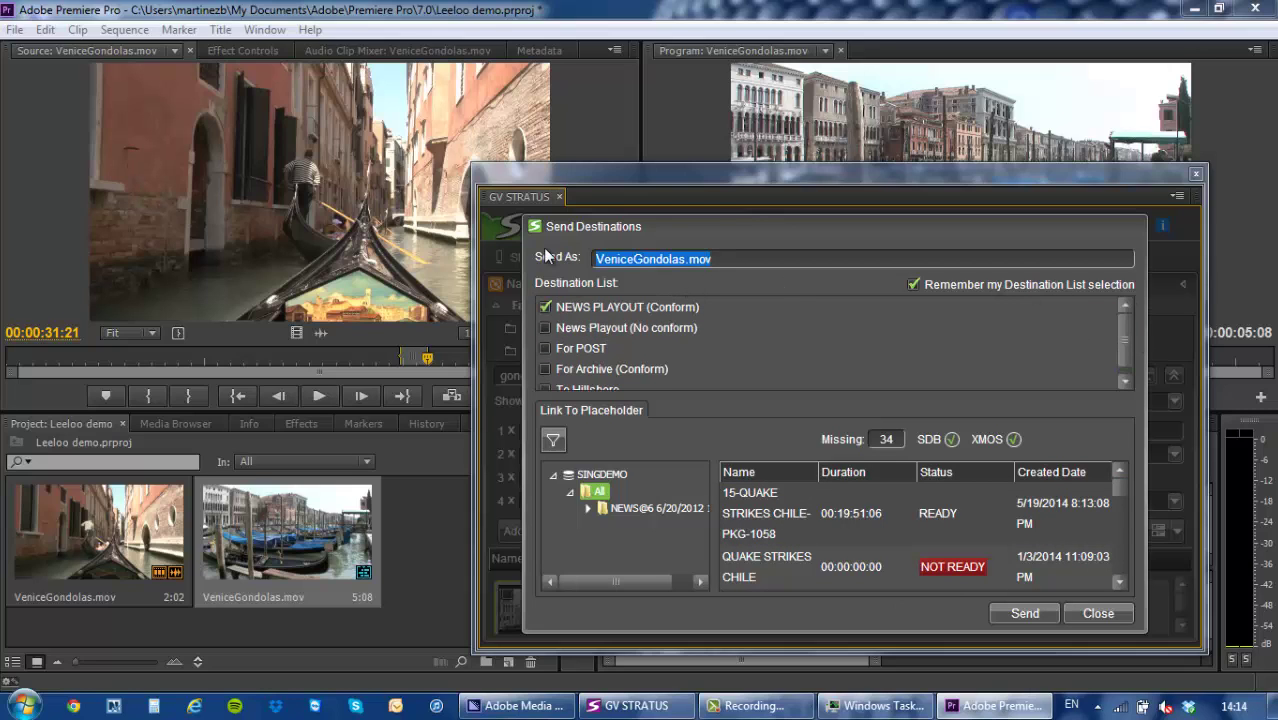
type("Final Edit Gondolas")
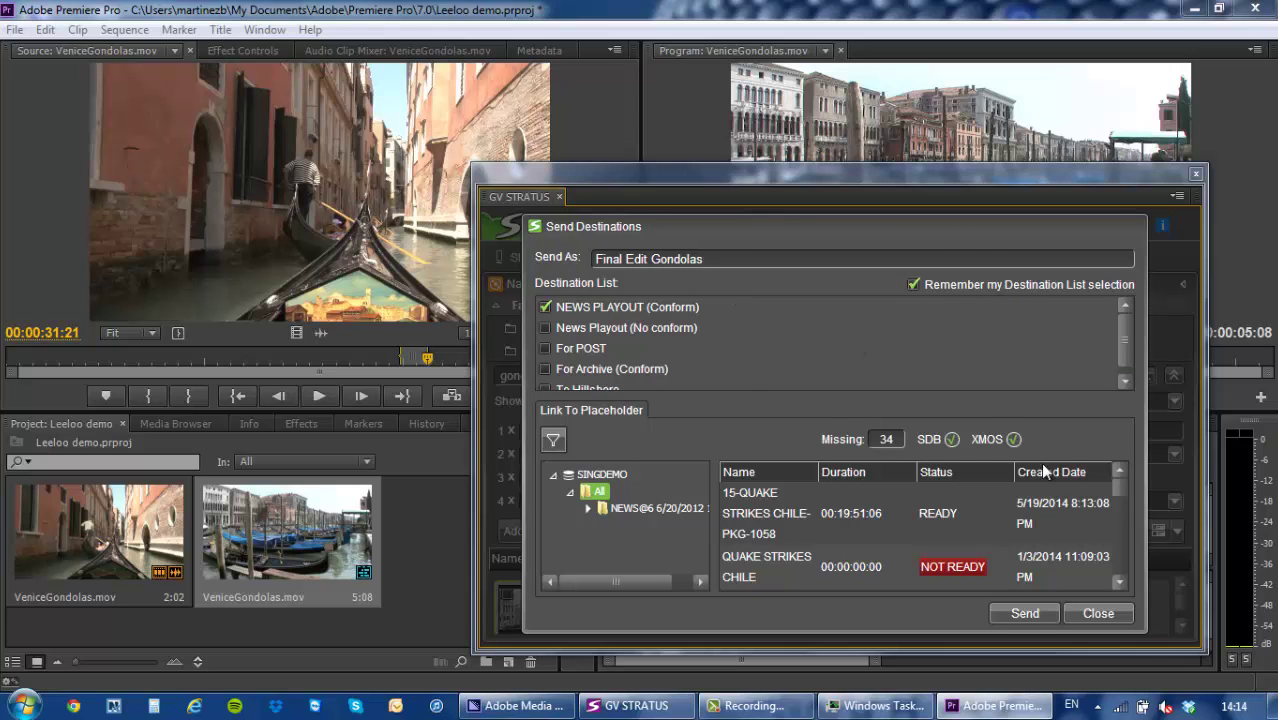
left_click(1024, 612)
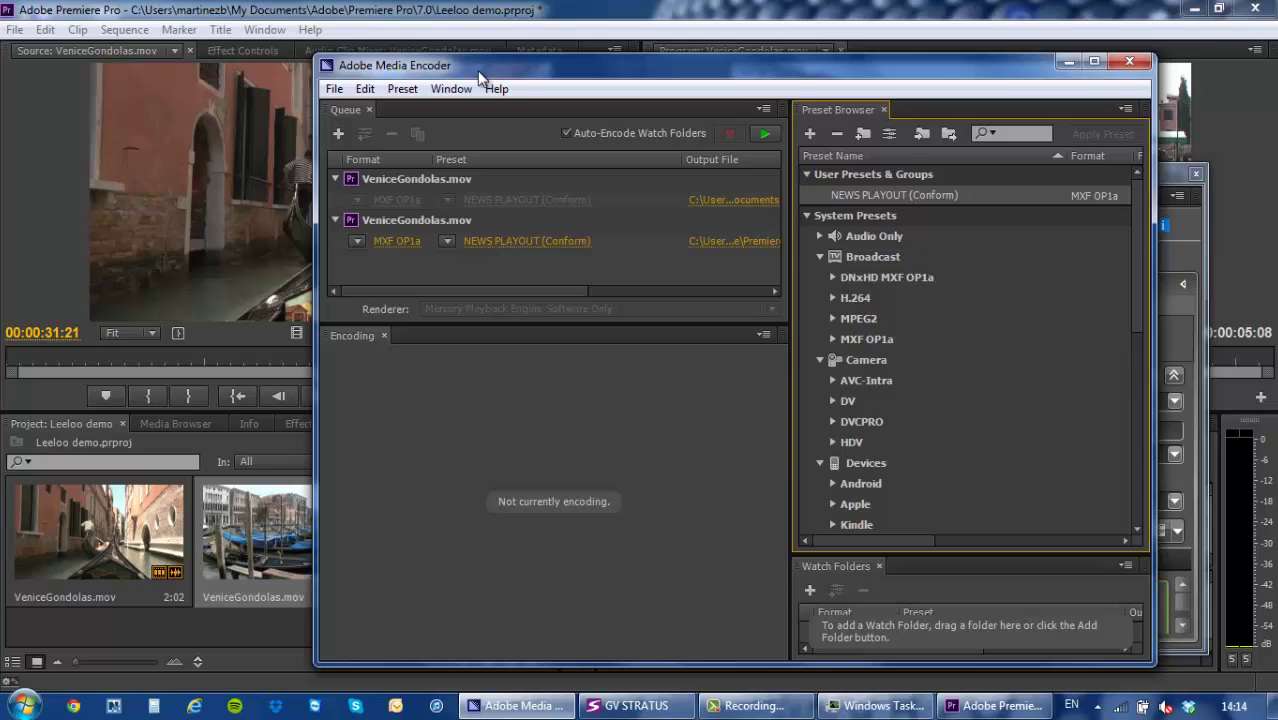
Start the encode queue and review the NEWS PLAYOUT (Conform) preset's Audio and FTP settings.
key("Return")
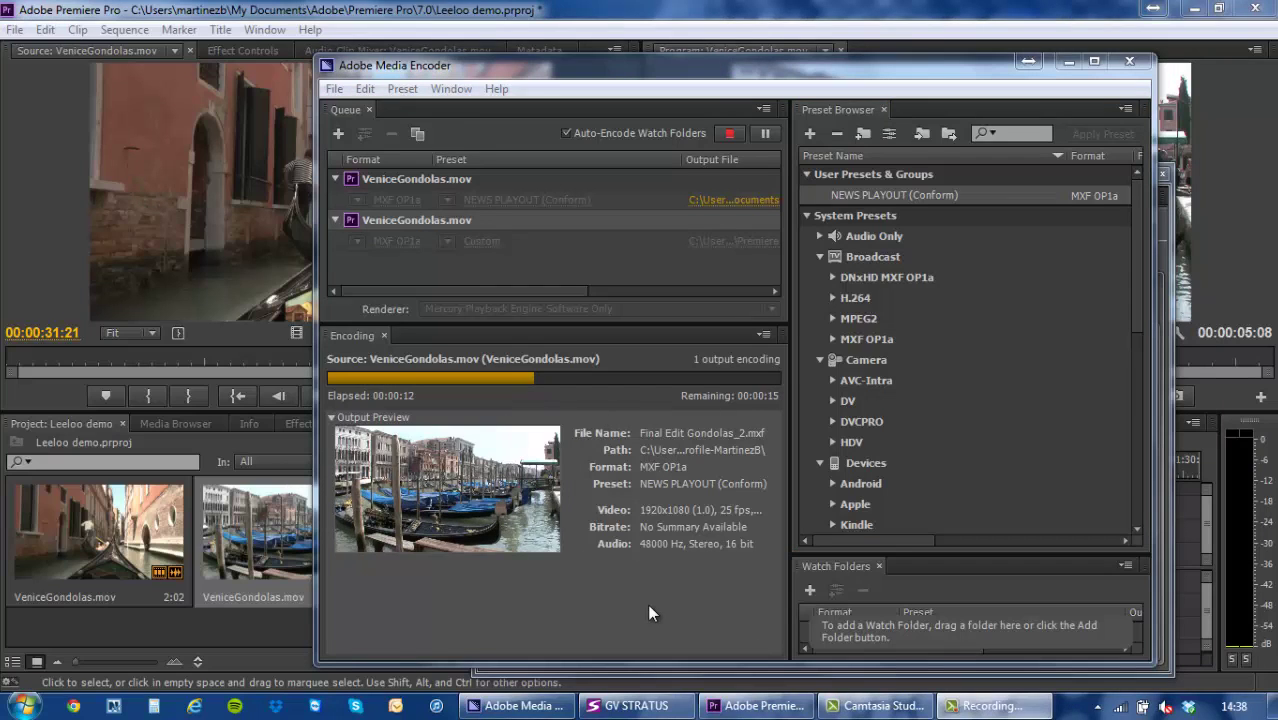
right_click(830, 195)
left_click(868, 204)
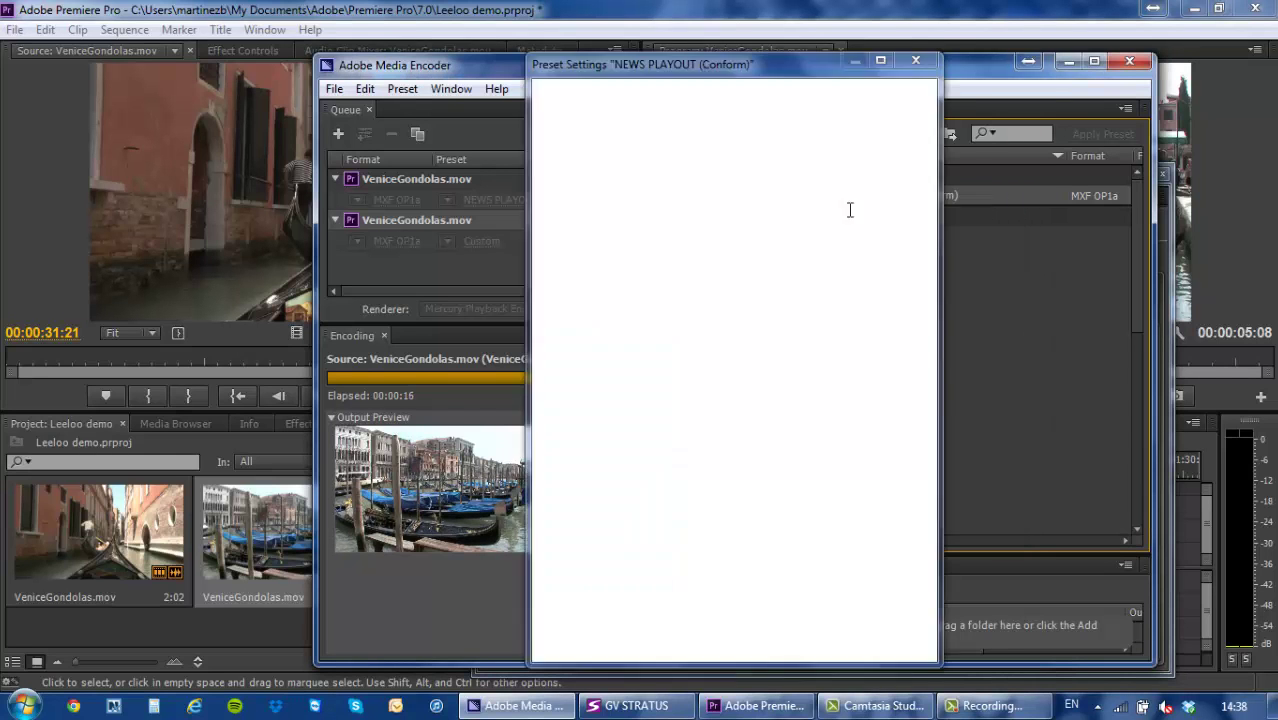
left_click_drag(725, 63, 529, 122)
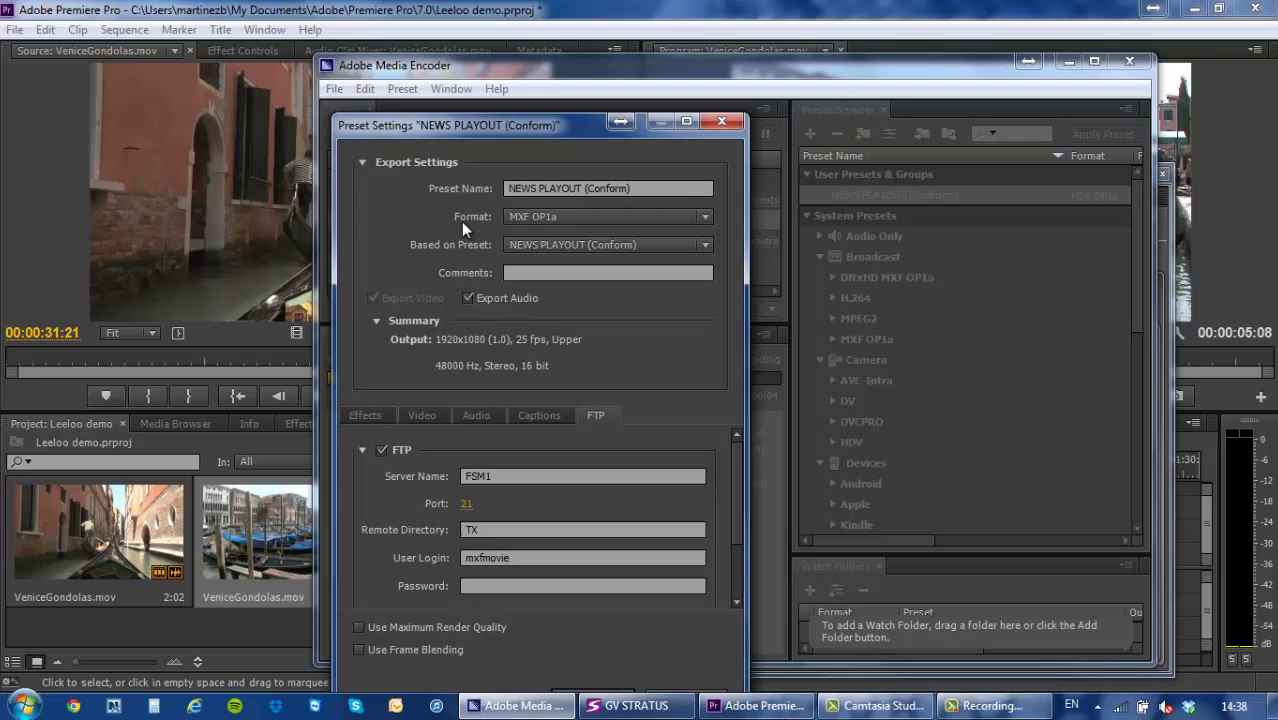
left_click(480, 413)
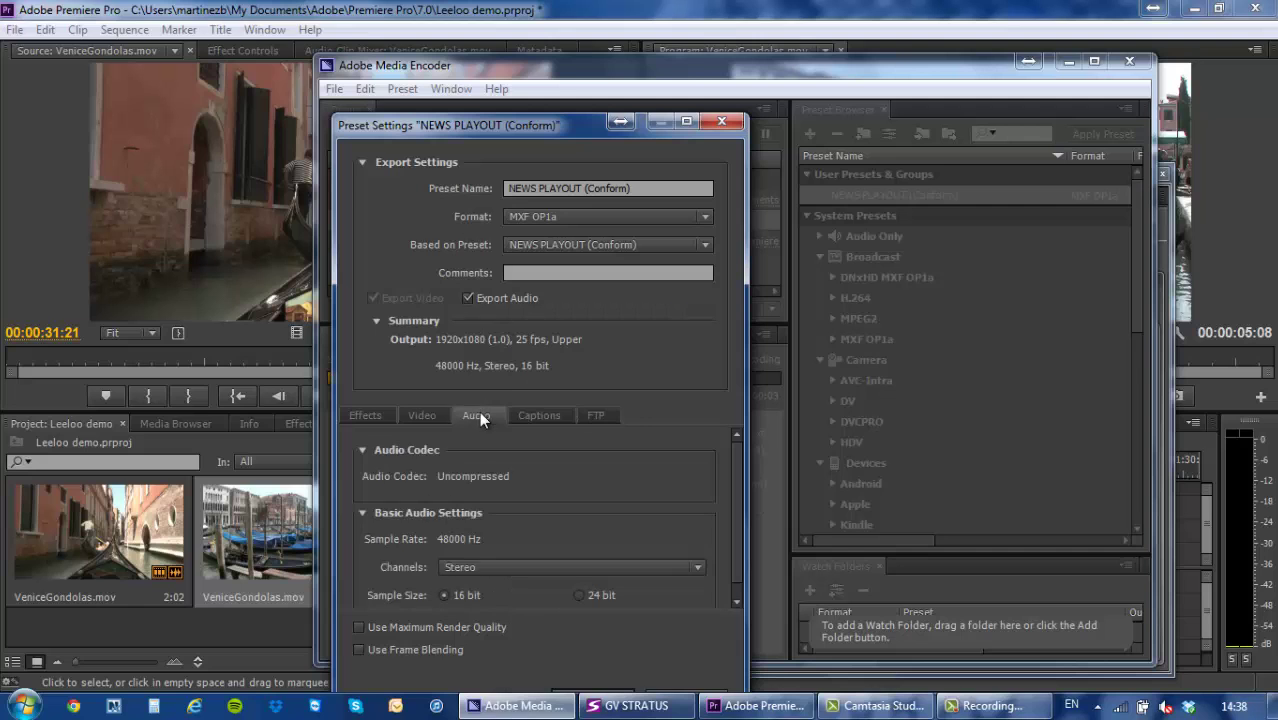
left_click(596, 415)
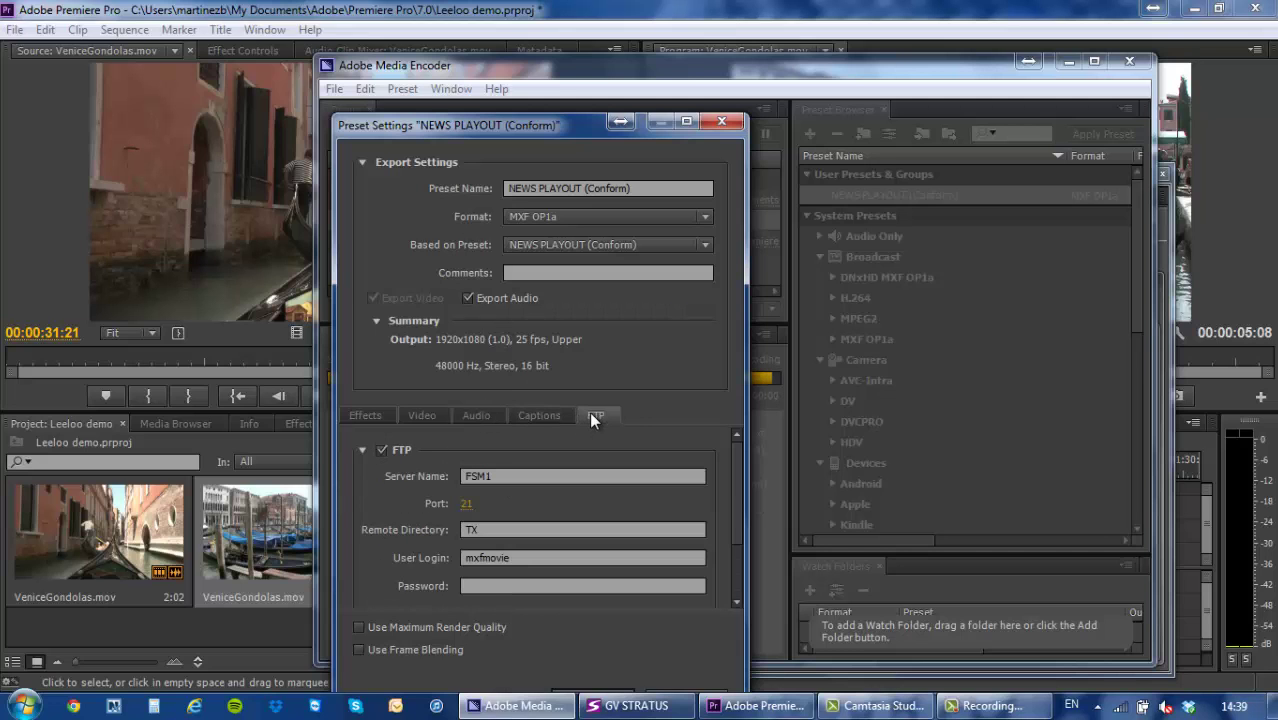
left_click(722, 123)
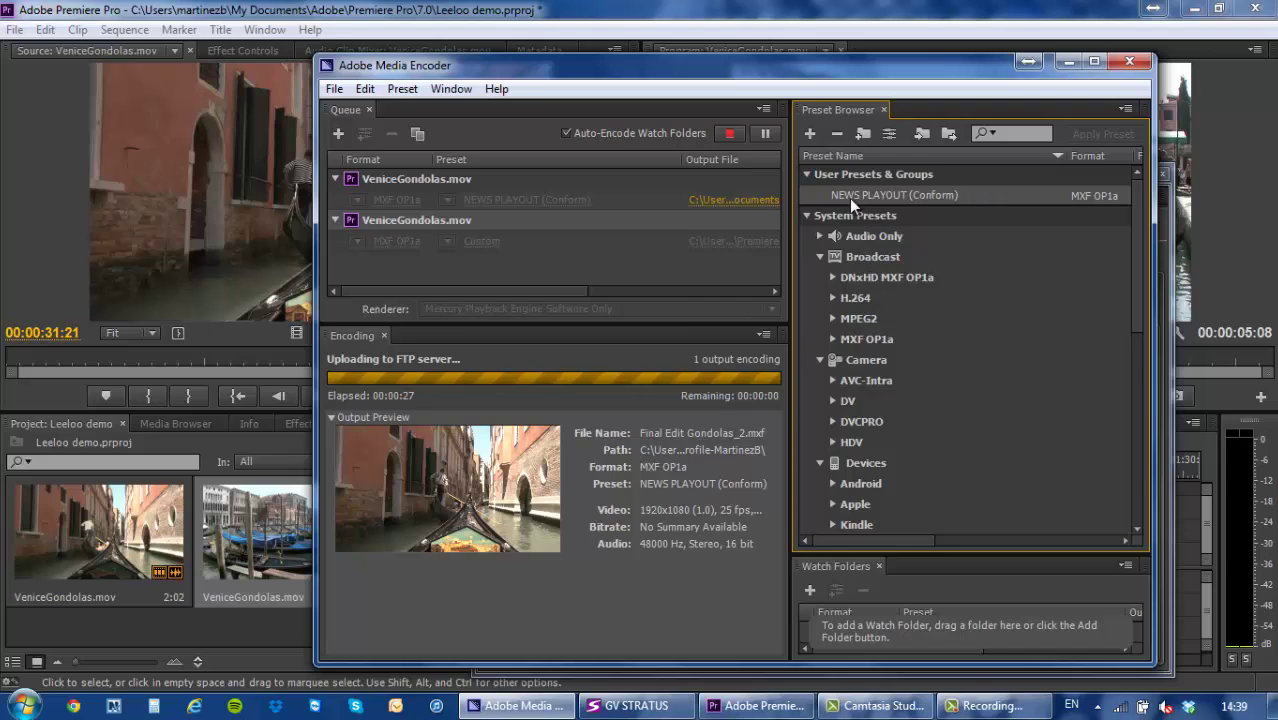
Bring the GV STRATUS window forward to see Final Edit Gondolas_2 in the TX bin.
mouse_move(848, 203)
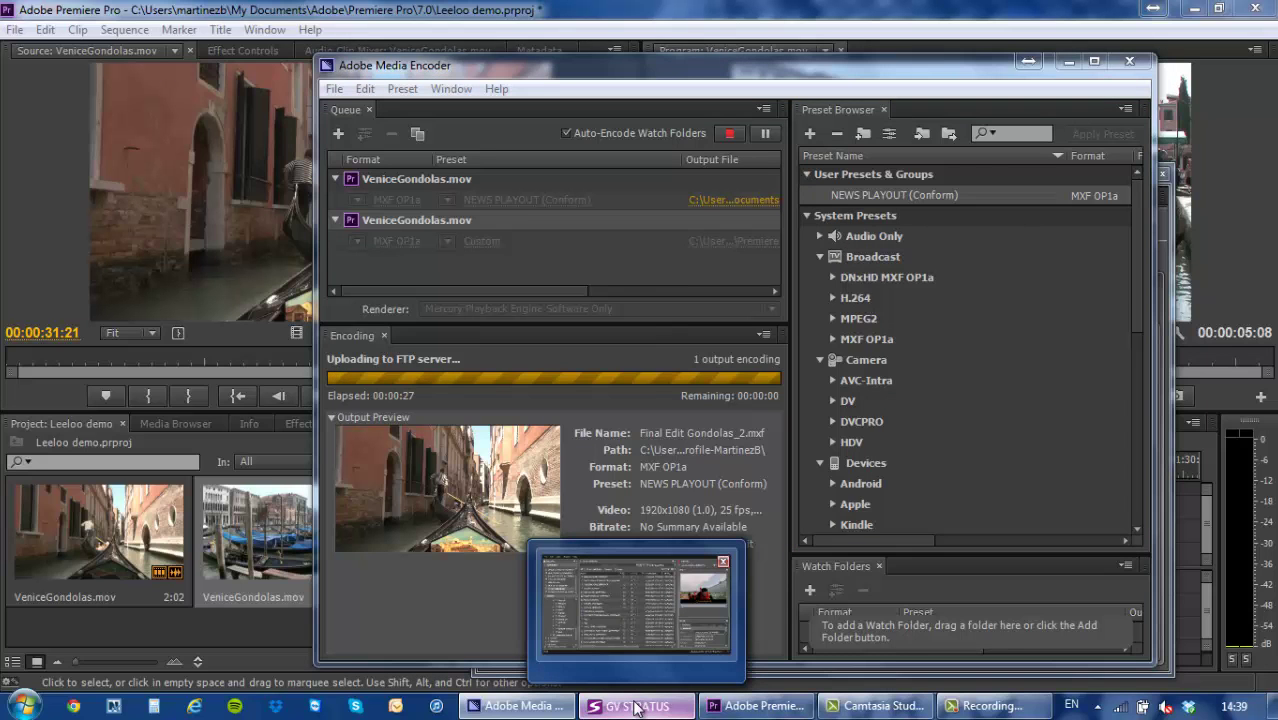
left_click(636, 707)
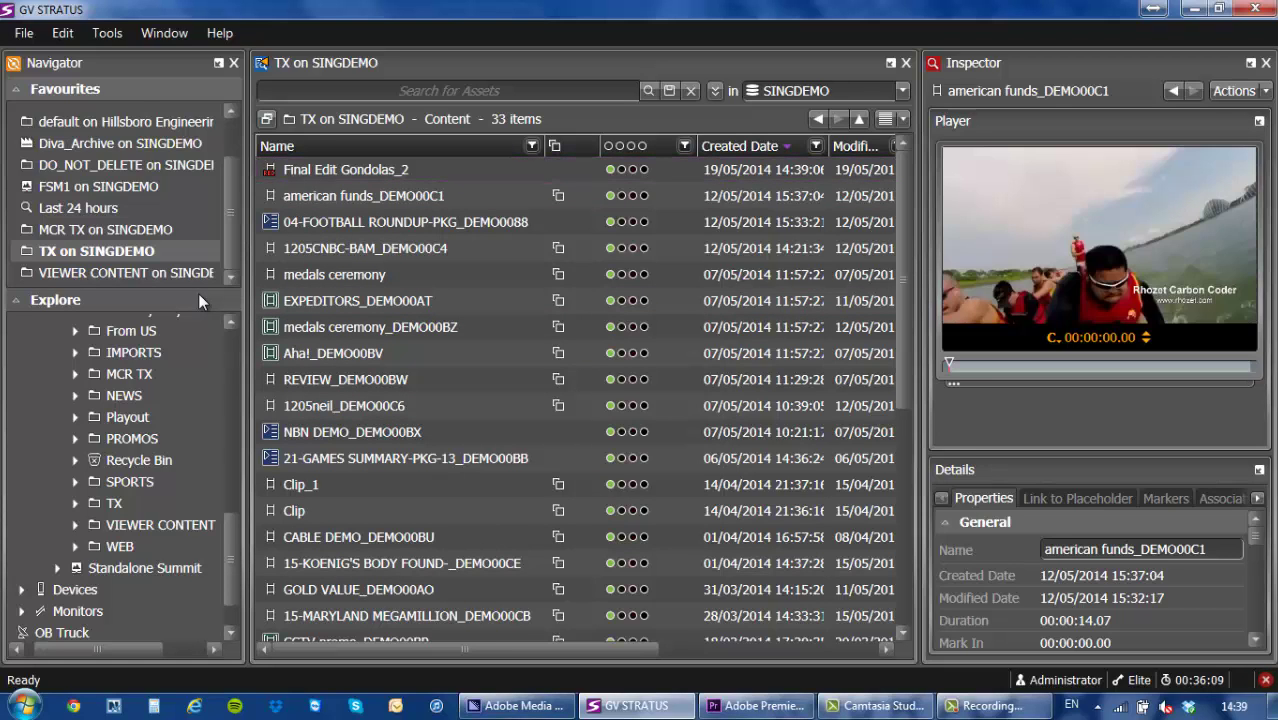
Load Final Edit Gondolas_2 into the inspector and scrub through its canal footage preview.
mouse_move(555, 183)
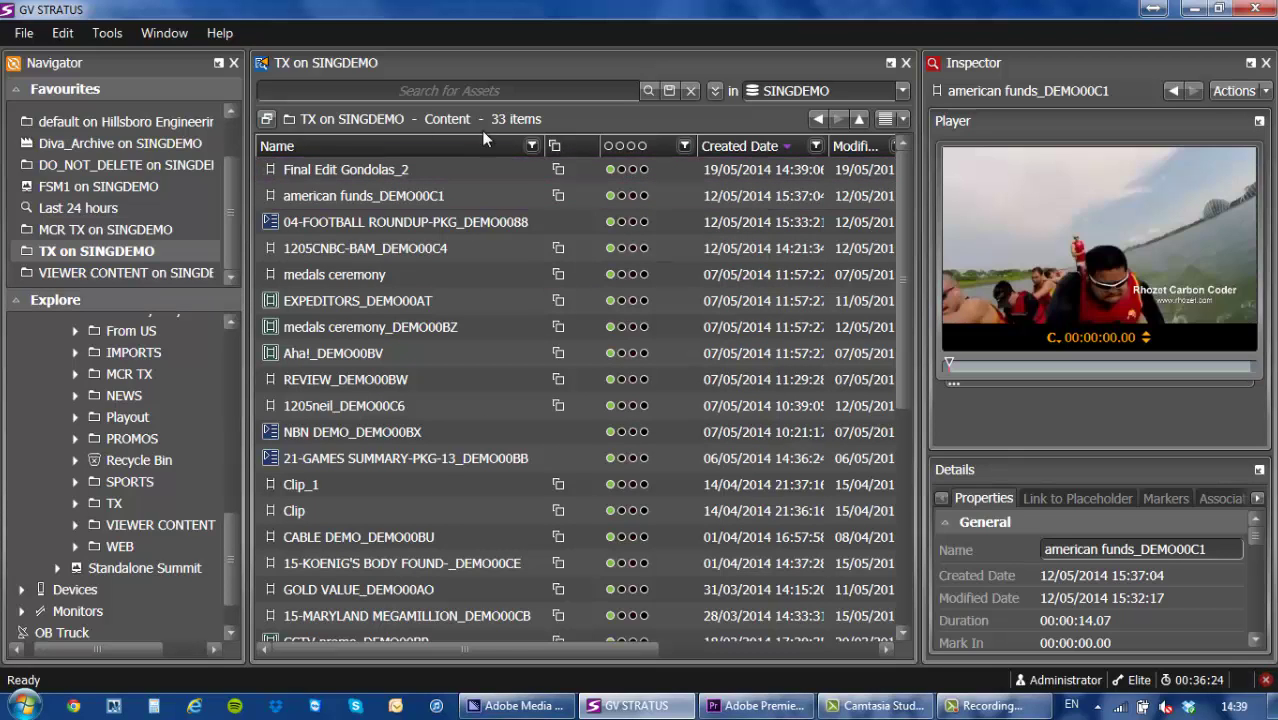
mouse_move(424, 178)
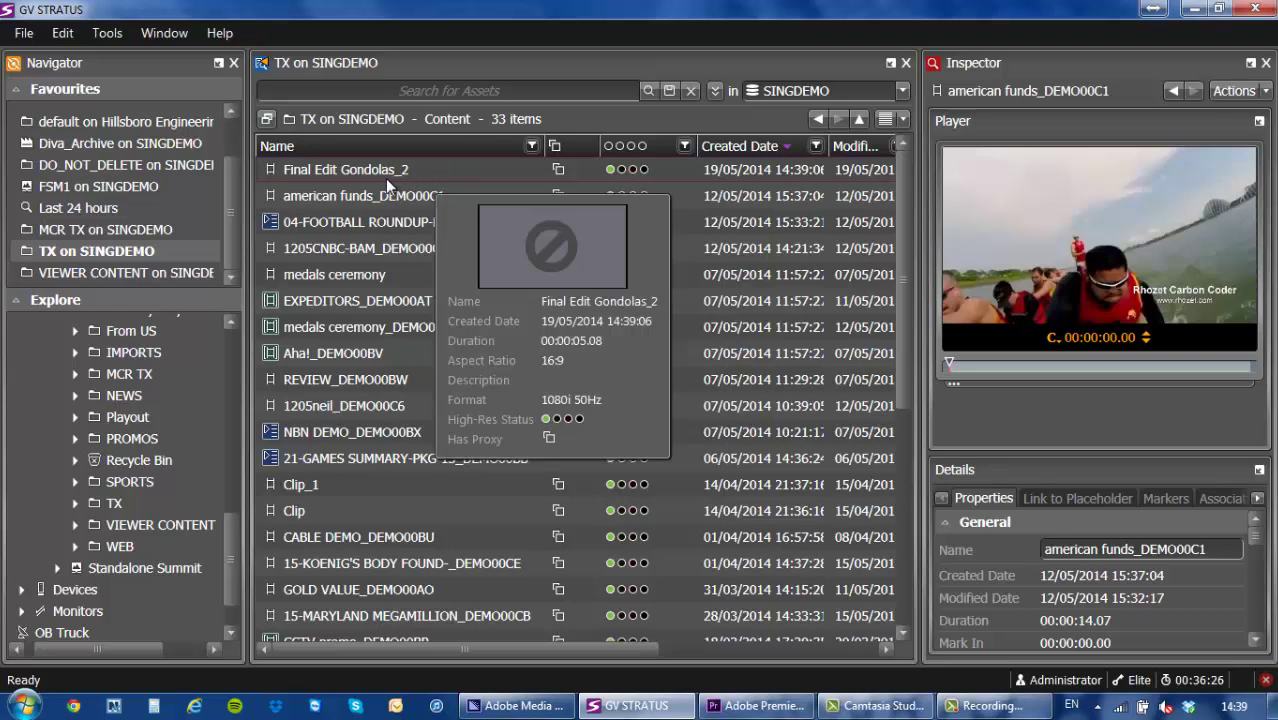
left_click(384, 174)
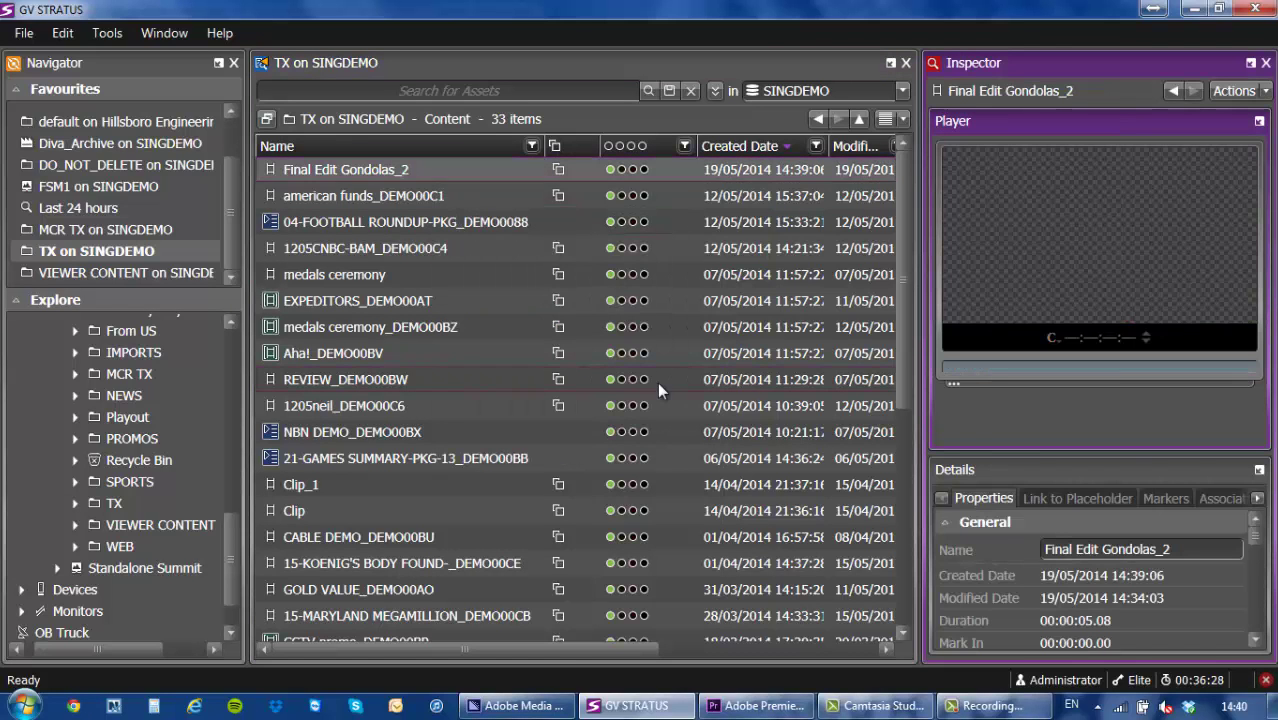
left_click_drag(978, 370, 1184, 364)
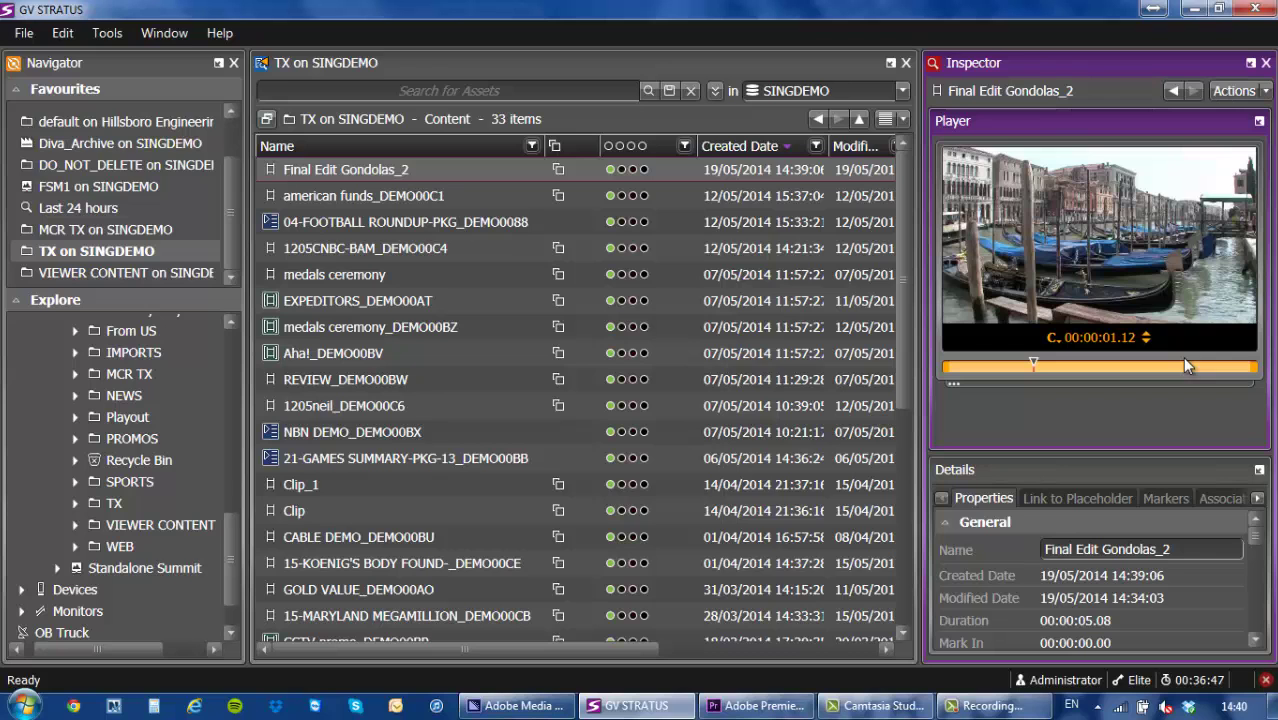
Bring Premiere Pro back to the front, with the Stratus panel on PROMOS and GV Live Bumper's properties.
left_click(727, 710)
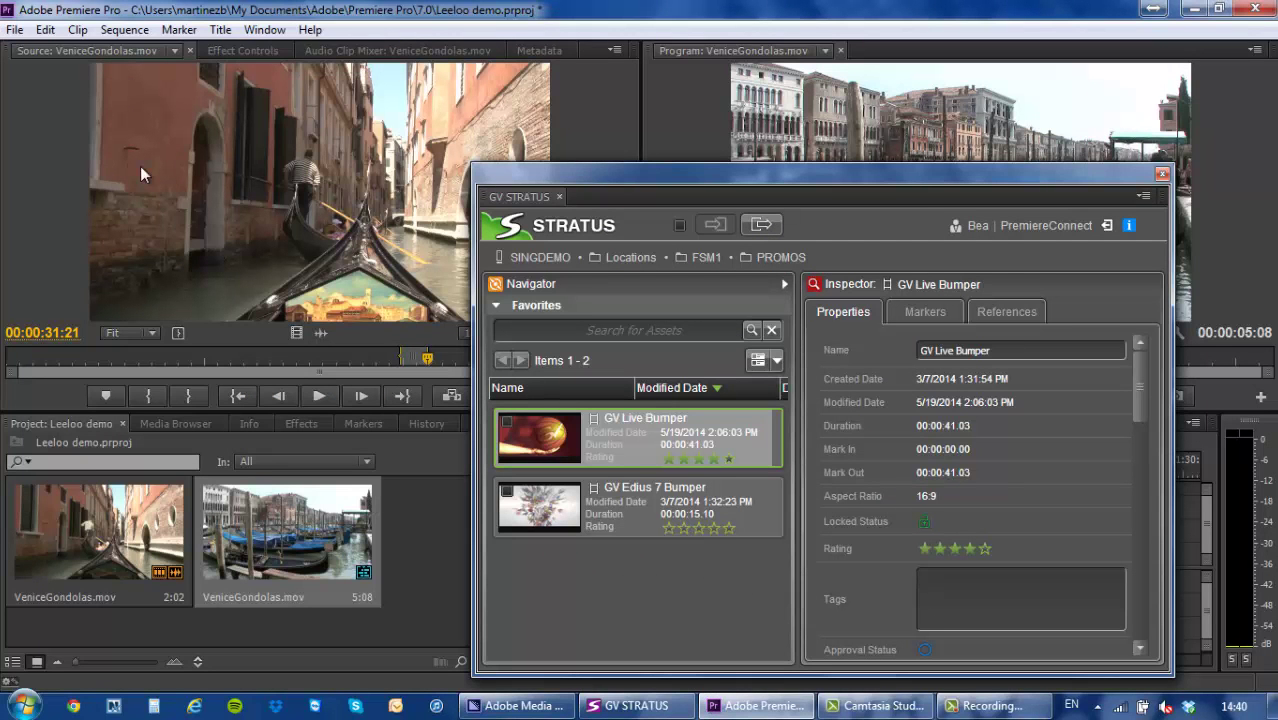